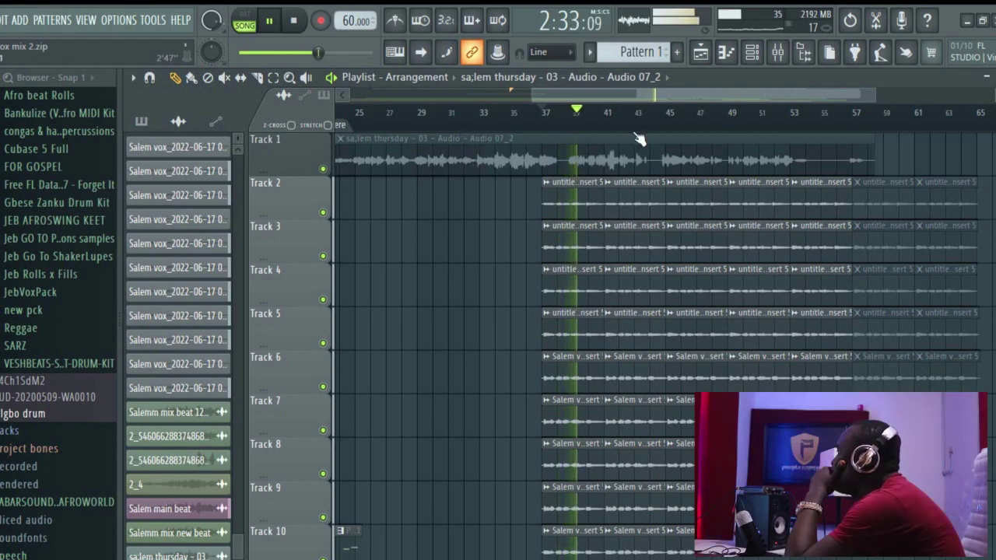
# Stop the playback and look over the arrangement of background vocal clips on Tracks 2 to 17 from bar 37 onwards.
pyautogui.scroll(2, 681, 134)
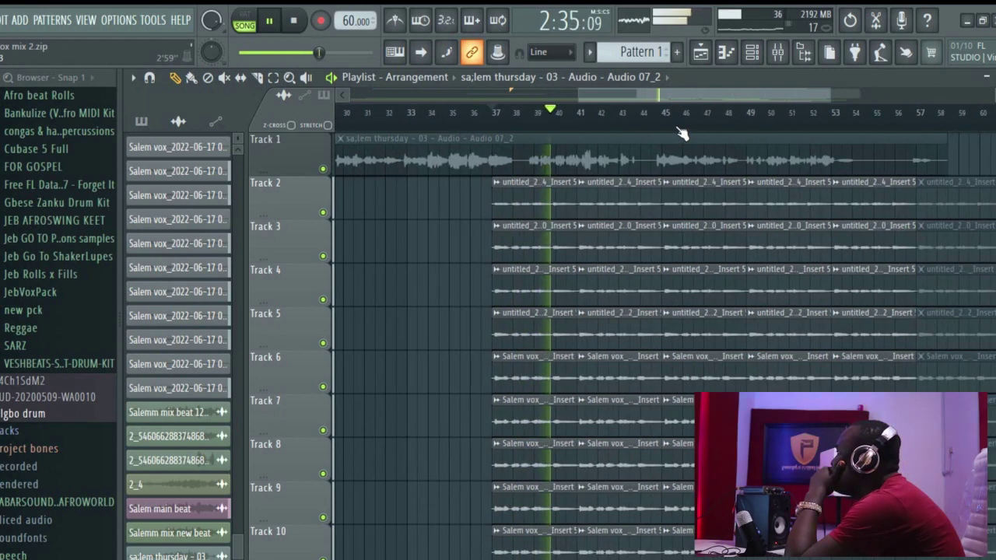
pyautogui.scroll(2, 682, 134)
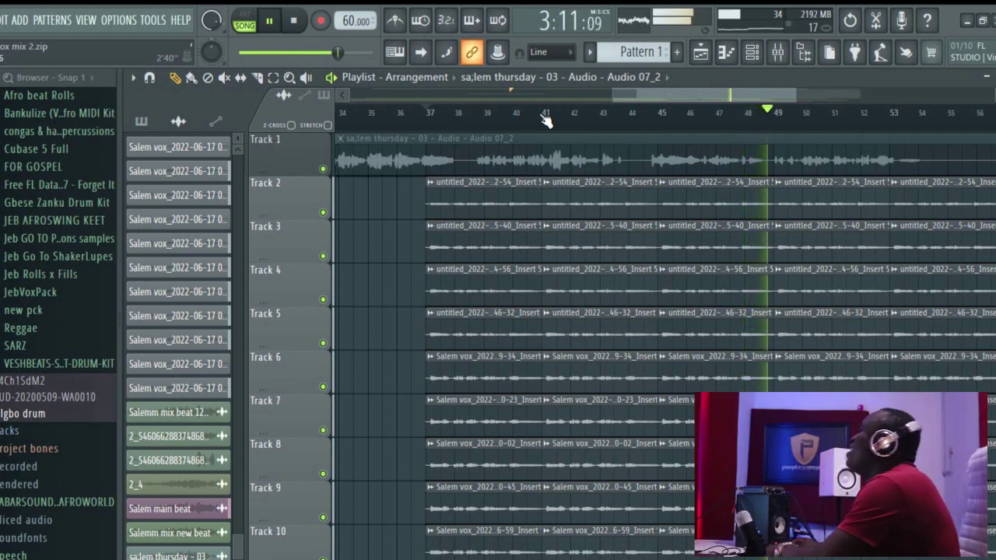
pyautogui.press('space')
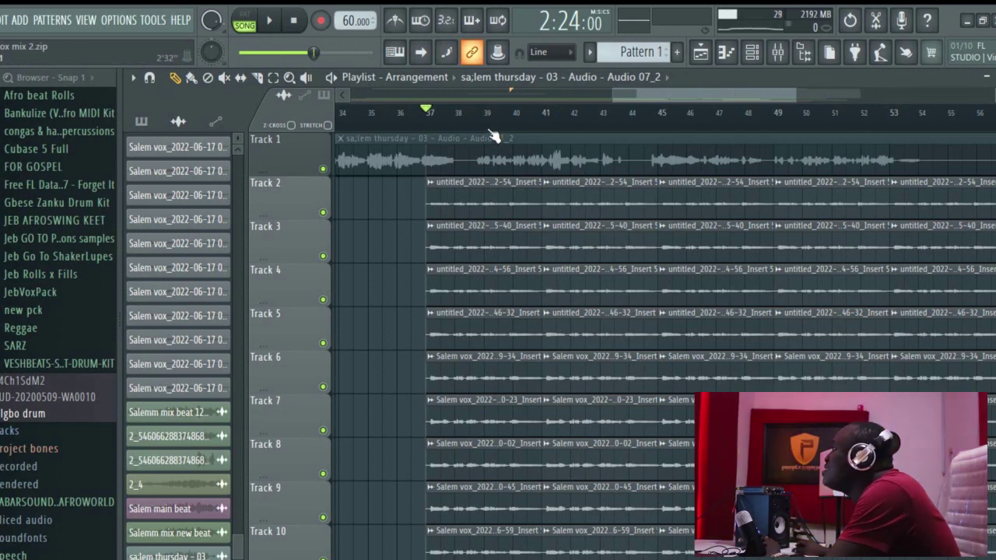
pyautogui.scroll(-2, 492, 136)
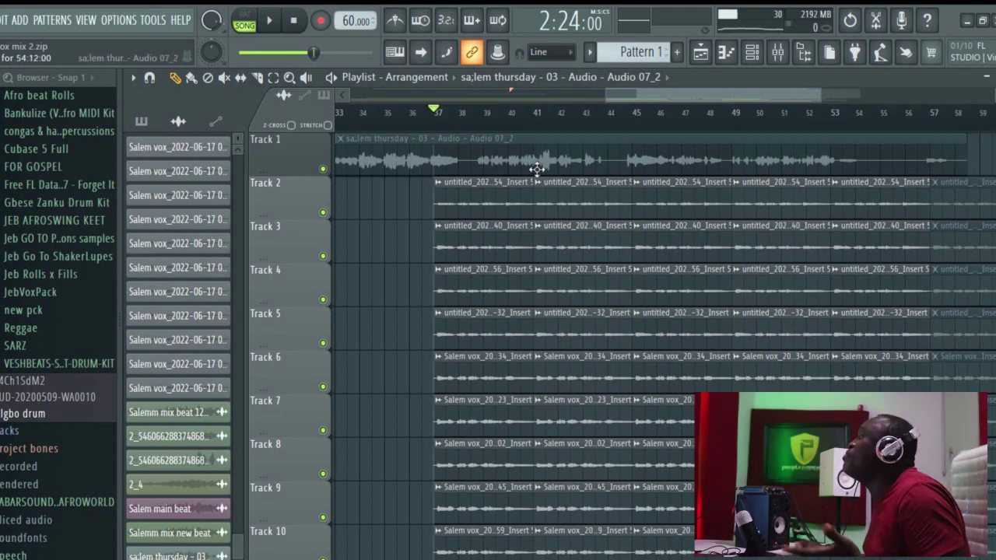
pyautogui.scroll(-3, 572, 119)
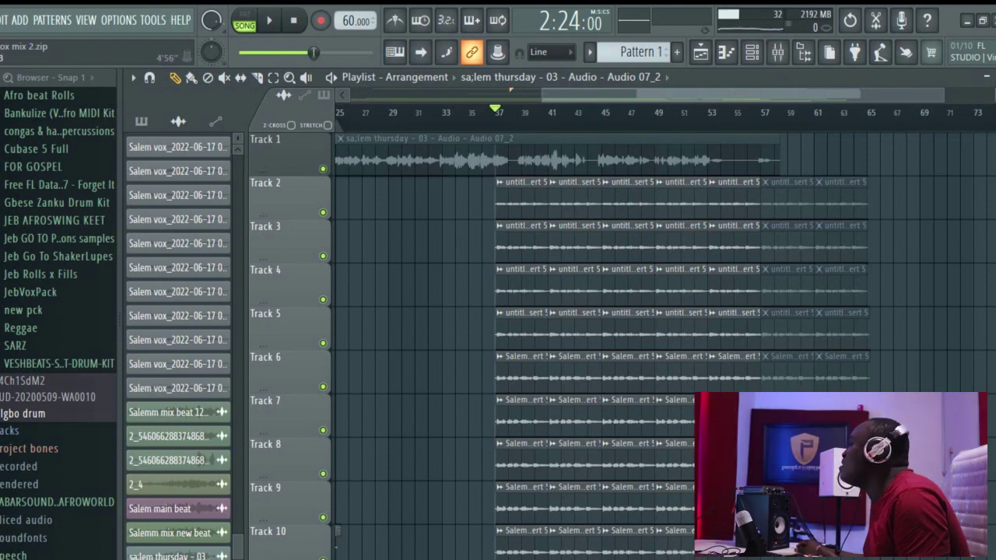
pyautogui.scroll(-4, 538, 158)
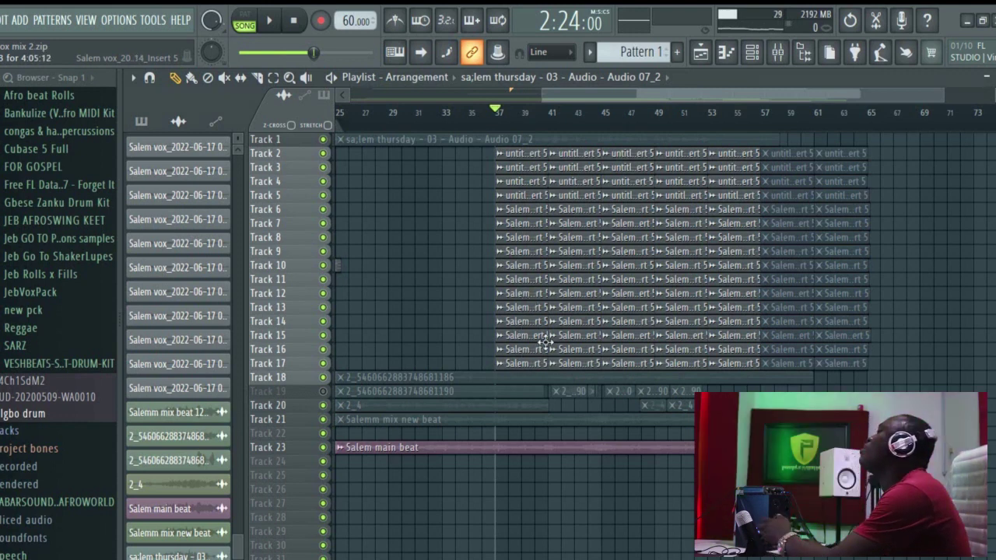
pyautogui.scroll(4, 507, 148)
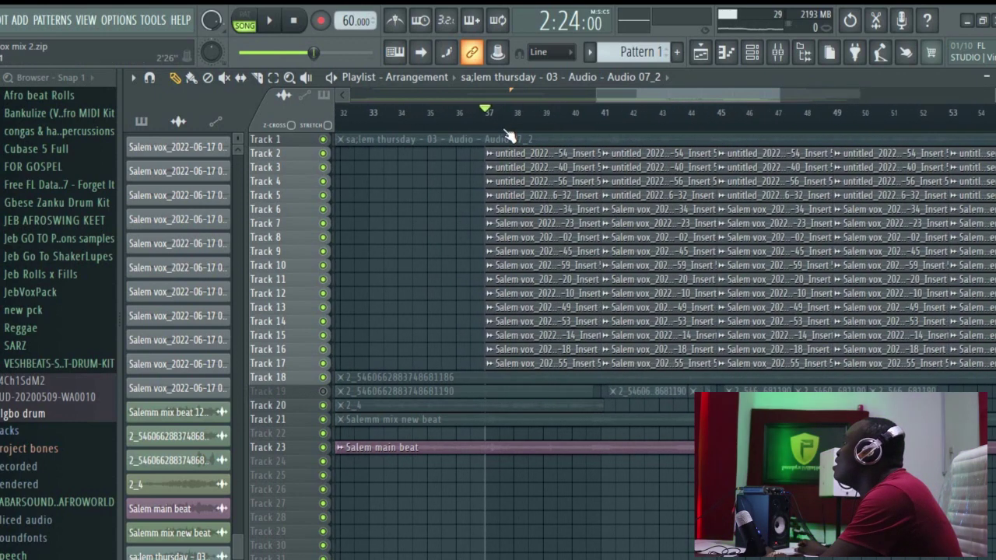
pyautogui.scroll(2, 767, 120)
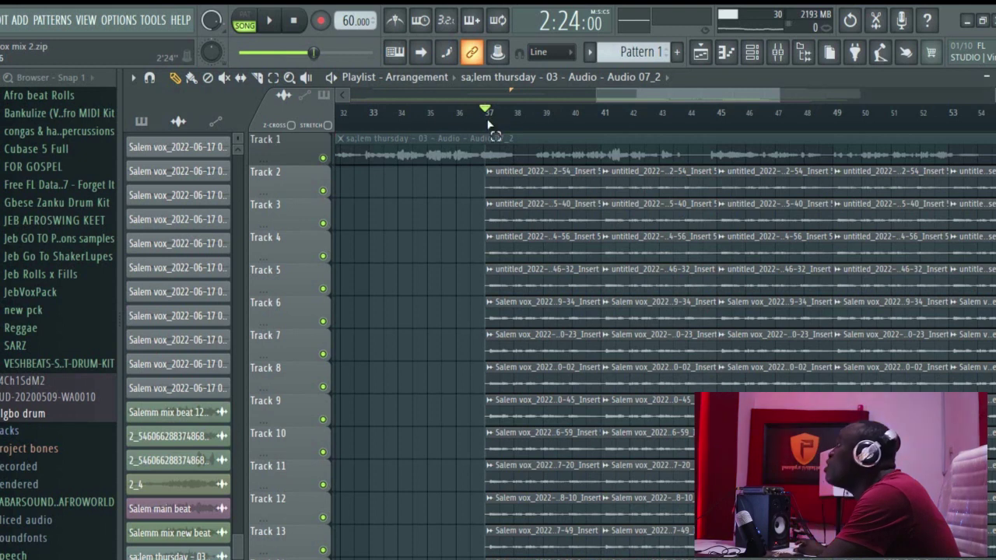
# Set the playback loop over bars 37 to 44, start the playback and clear the clip selection.
pyautogui.moveTo(489, 124); pyautogui.dragTo(688, 137)
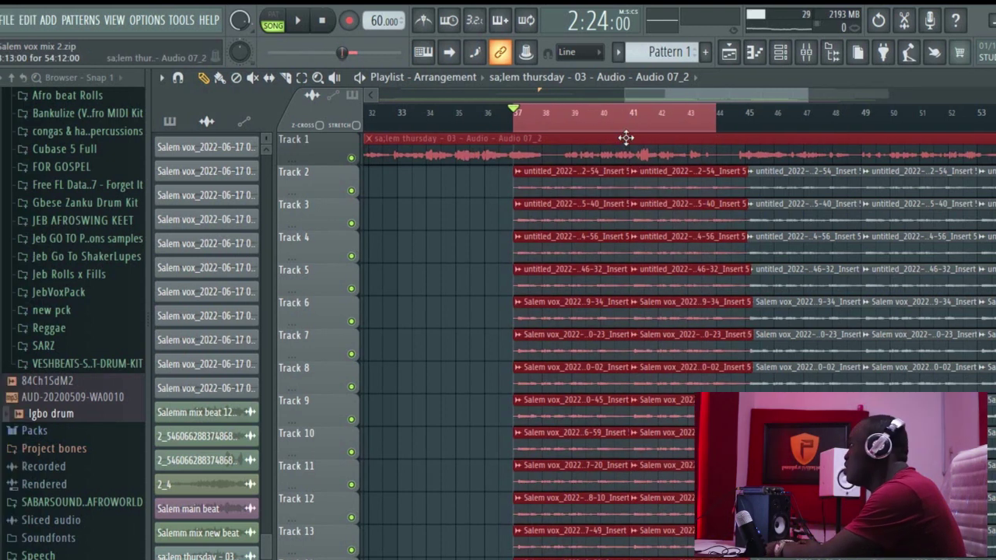
pyautogui.press('space')
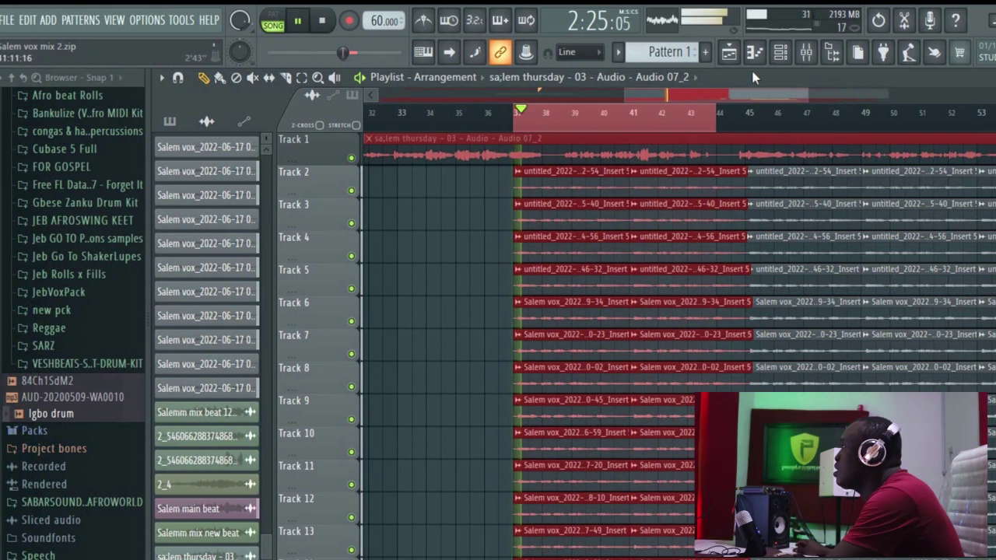
pyautogui.click(436, 238)
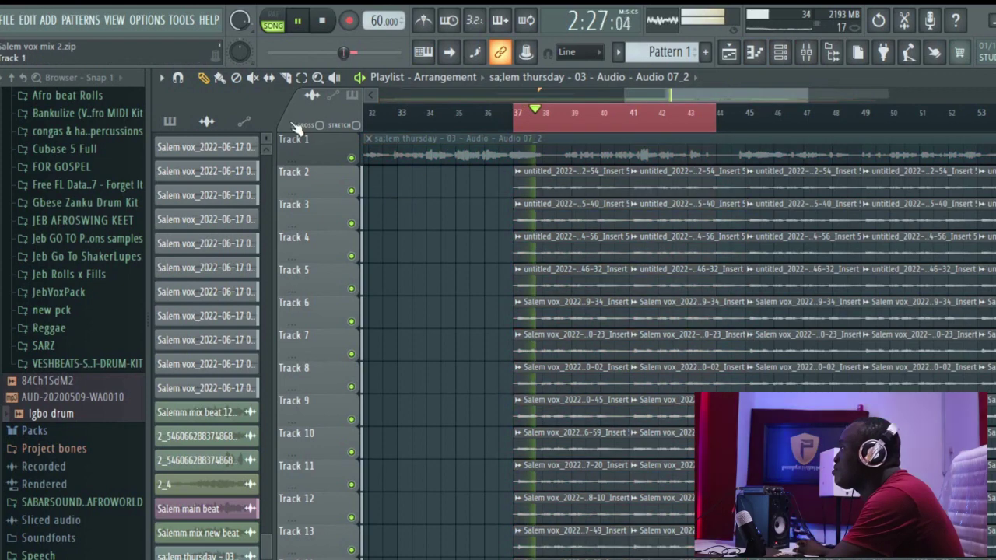
# Listen to the looped section while looking over the vocal and beat tracks down to Track 23, and stop the playback.
pyautogui.scroll(-10, 466, 323)
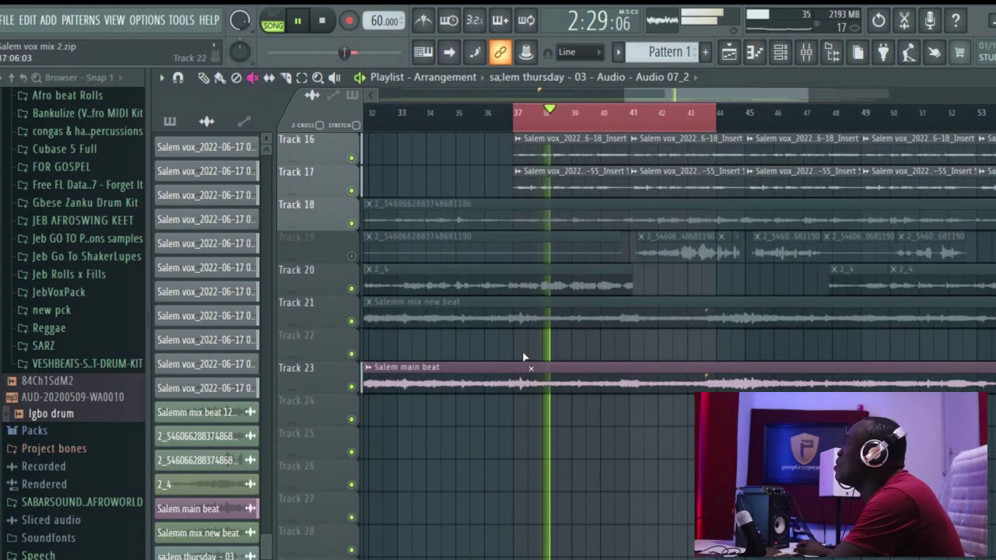
pyautogui.scroll(10, 526, 423)
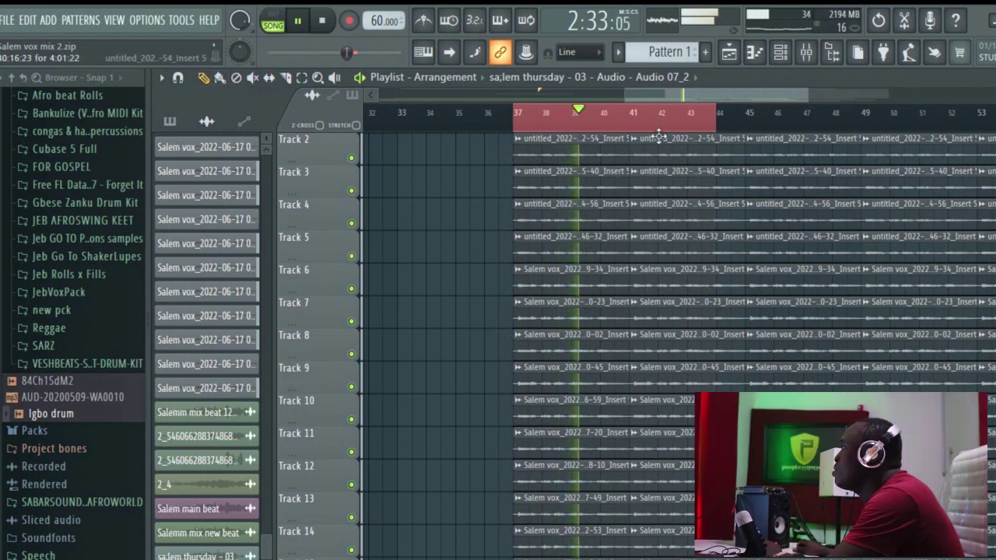
pyautogui.scroll(2, 663, 136)
pyautogui.scroll(2, 663, 136)
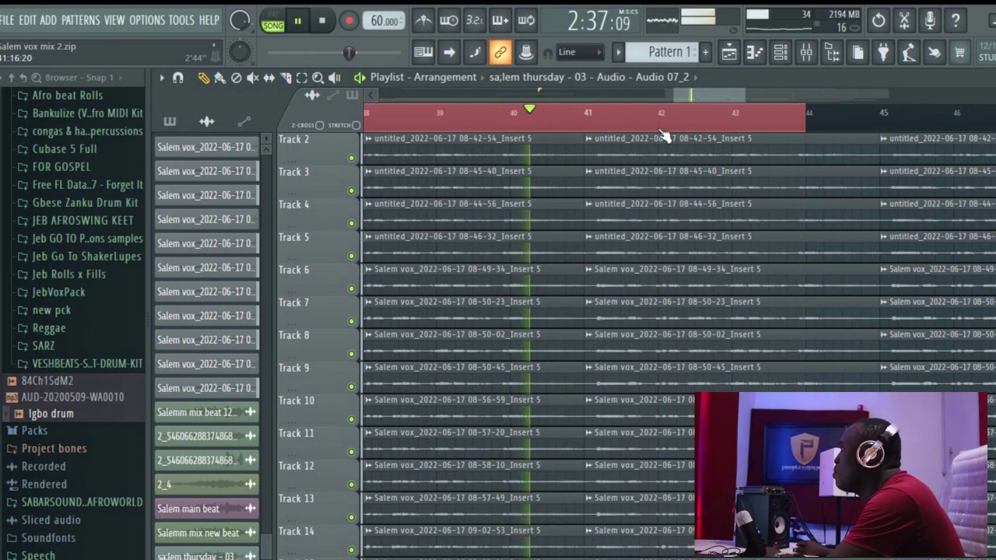
pyautogui.scroll(-4, 664, 136)
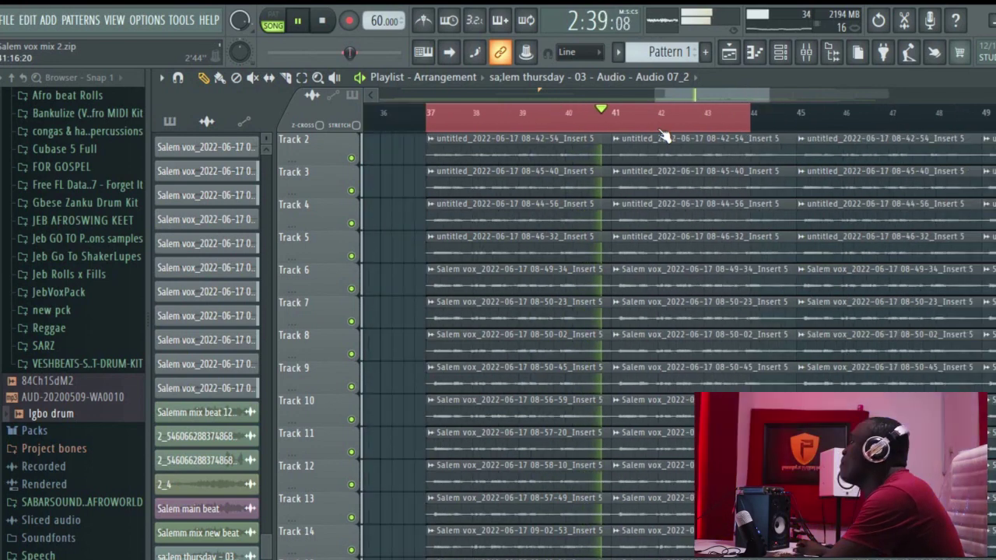
pyautogui.press('space')
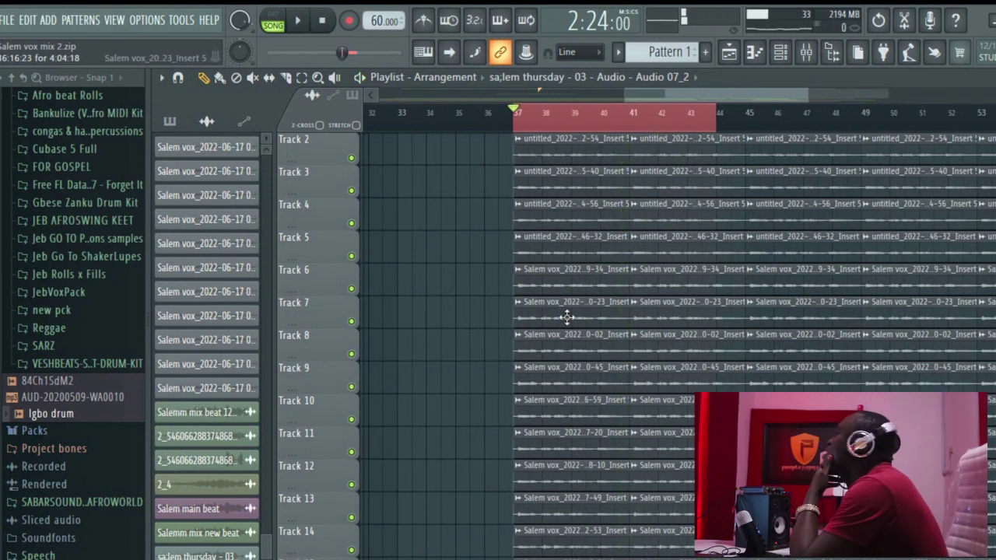
# Look over the background vocal inserts and the Bus BGV track in the mixer, and return to the playlist.
pyautogui.click(781, 53)
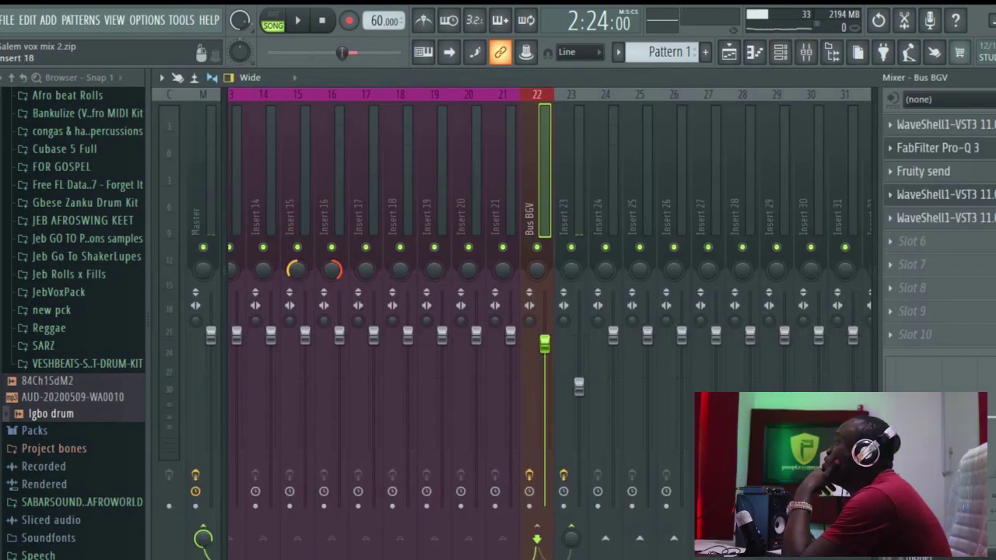
pyautogui.hscroll(-12, 549, 311)
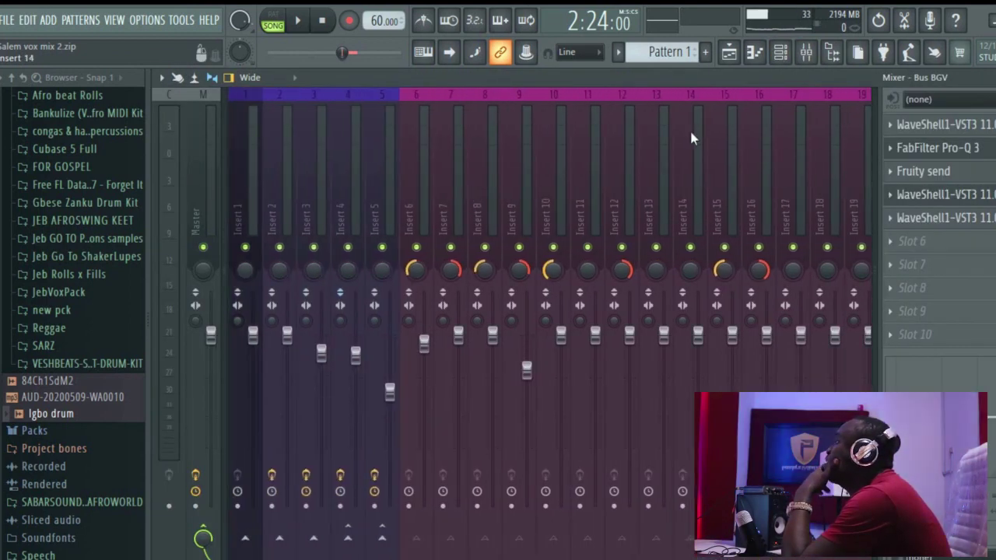
pyautogui.click(740, 52)
# Clear the time selection and place the playhead at bar 40 of the playlist.
pyautogui.click(605, 113)
pyautogui.scroll(3, 604, 113)
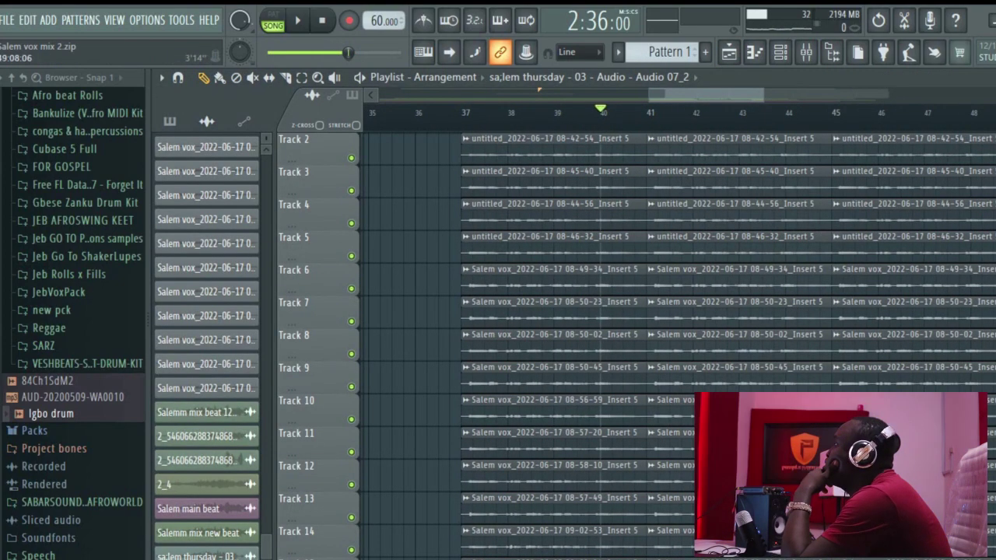
pyautogui.scroll(3, 405, 255)
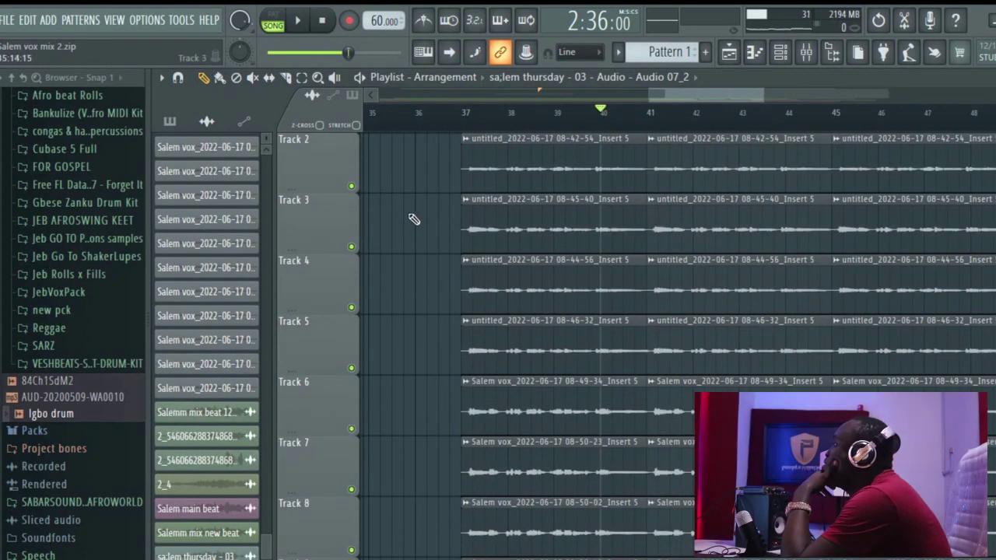
# Check which mixer track each background vocal clip on Tracks 2 to 5 is routed to in its clip settings.
pyautogui.doubleClick(493, 155)
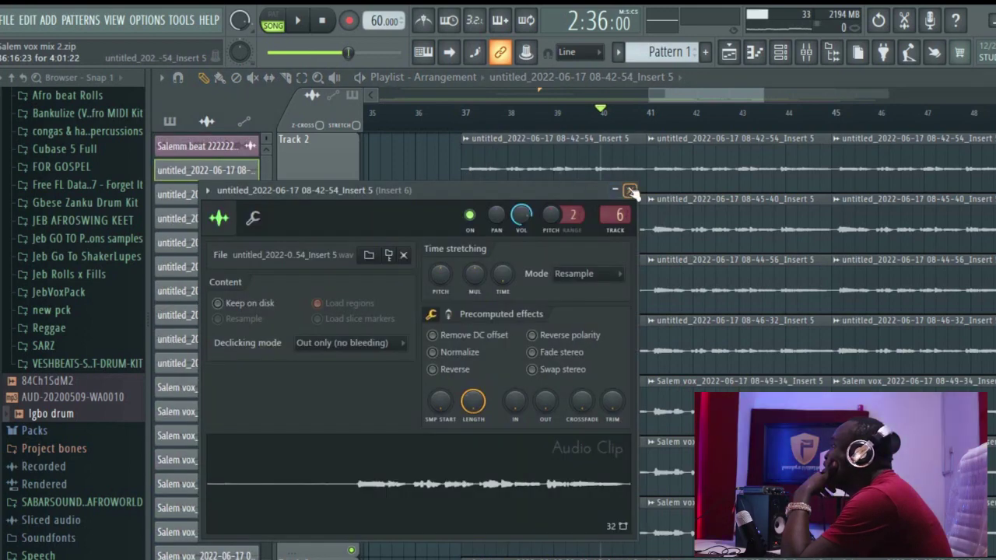
pyautogui.click(630, 190)
pyautogui.doubleClick(549, 218)
pyautogui.click(608, 172)
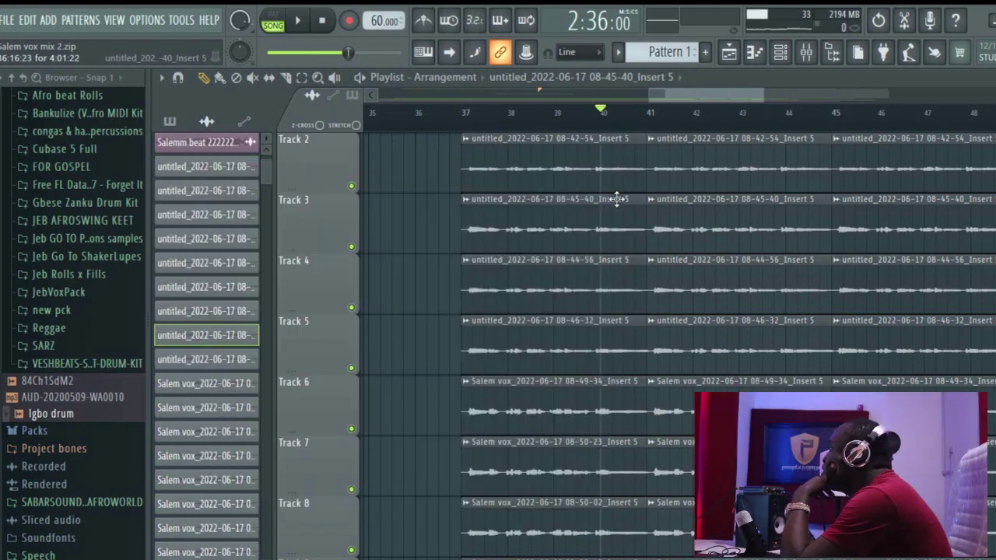
pyautogui.doubleClick(579, 292)
pyautogui.doubleClick(640, 355)
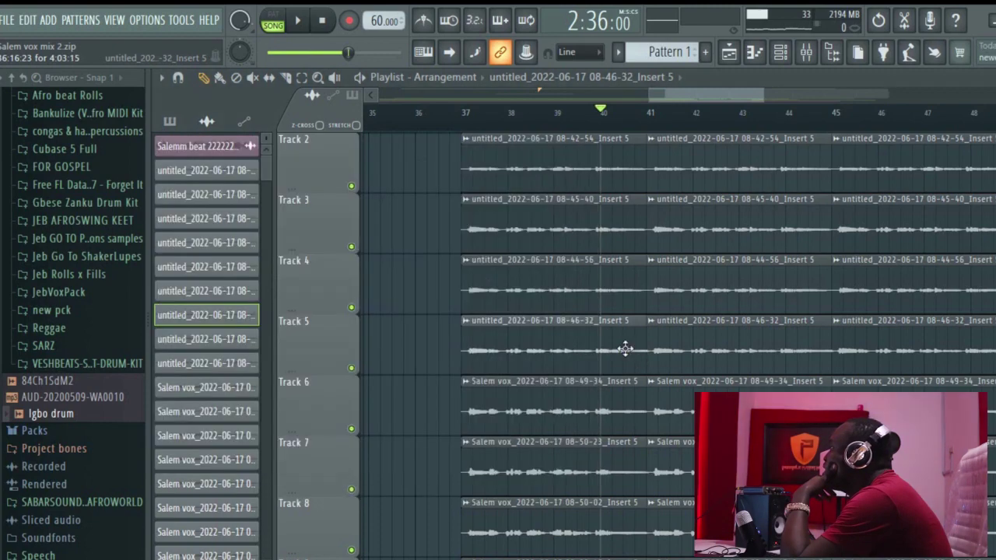
pyautogui.click(631, 191)
# Check the mixer track assignments of the vocal clips on Tracks 6, 7 and 8.
pyautogui.scroll(-2, 596, 362)
pyautogui.doubleClick(577, 279)
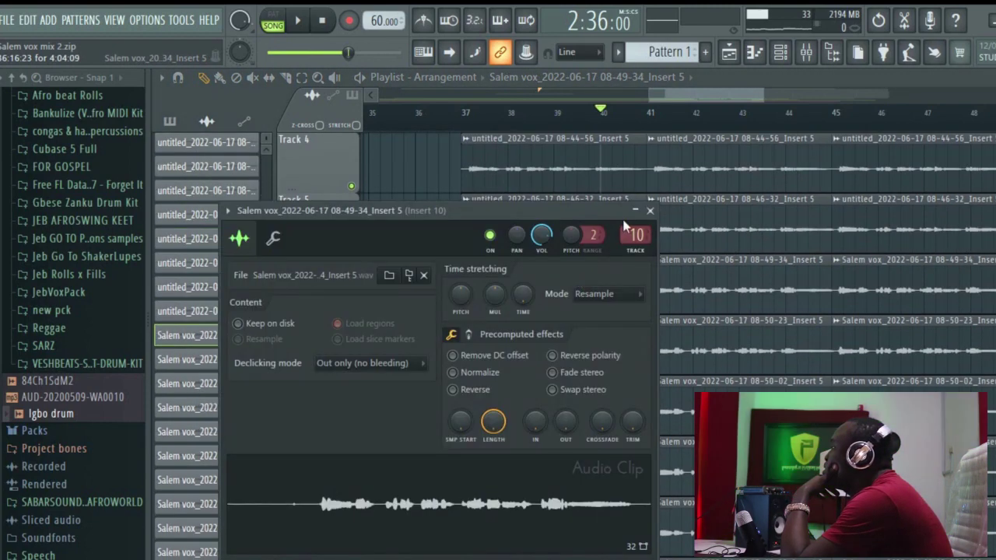
pyautogui.click(653, 212)
pyautogui.doubleClick(574, 383)
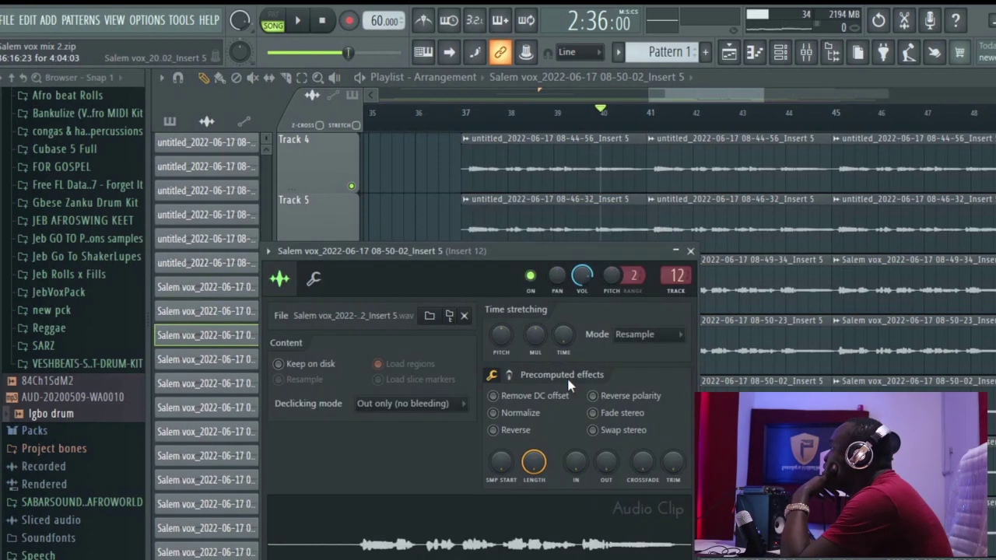
pyautogui.click(690, 251)
pyautogui.doubleClick(588, 329)
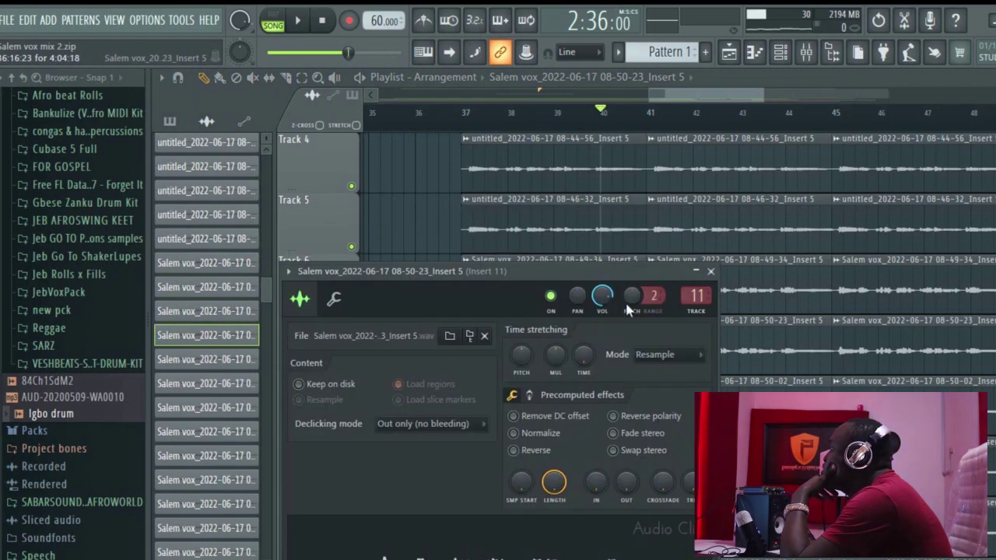
pyautogui.click(711, 272)
pyautogui.scroll(-1, 606, 389)
pyautogui.doubleClick(612, 330)
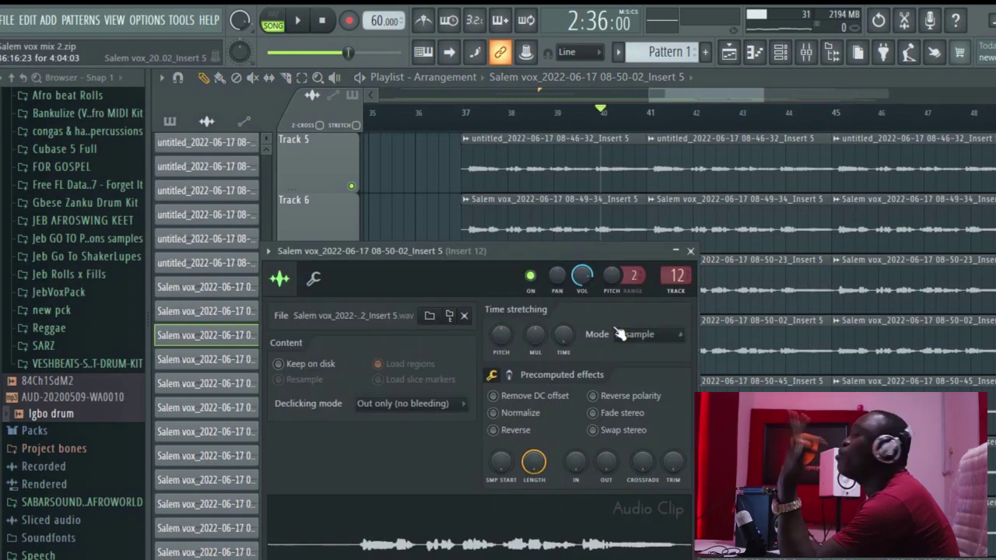
pyautogui.click(691, 251)
# Play the song with bars 37 to 41 set as the loop and open the mixer.
pyautogui.click(806, 53)
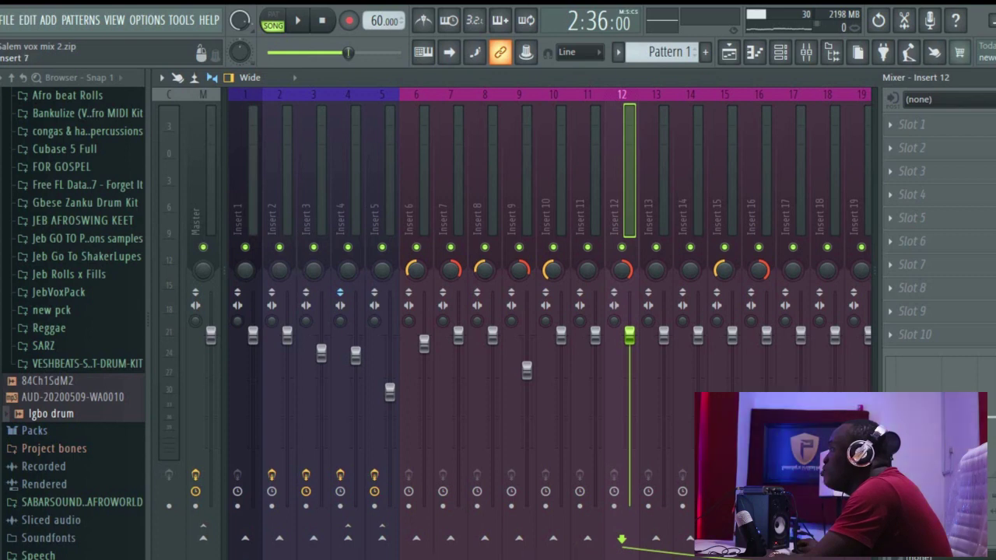
pyautogui.press('space')
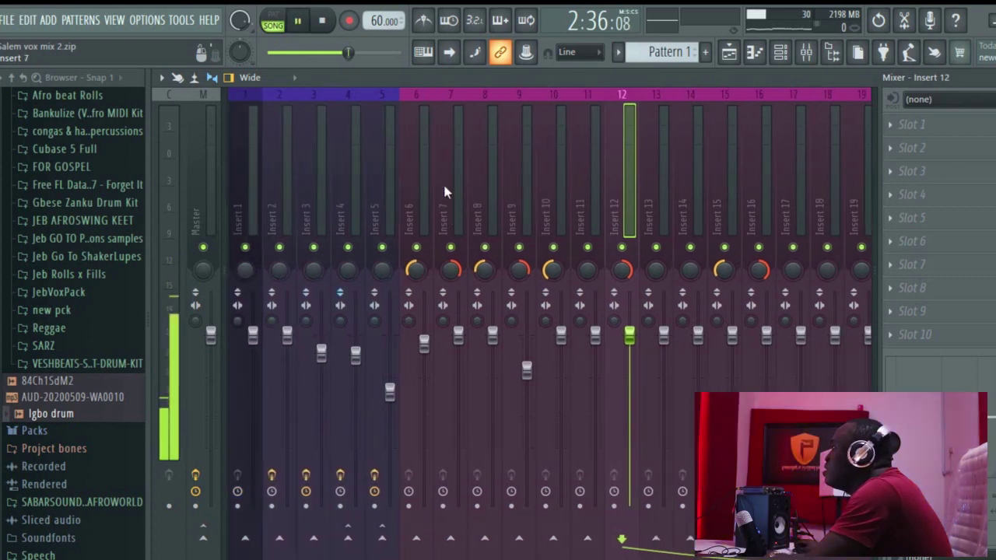
pyautogui.press('F9')
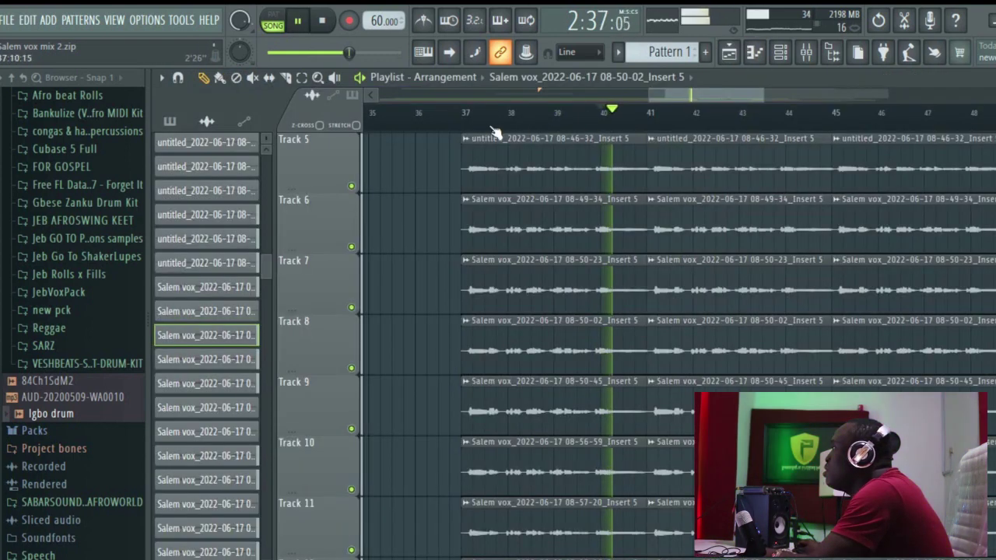
pyautogui.moveTo(469, 127); pyautogui.dragTo(665, 124)
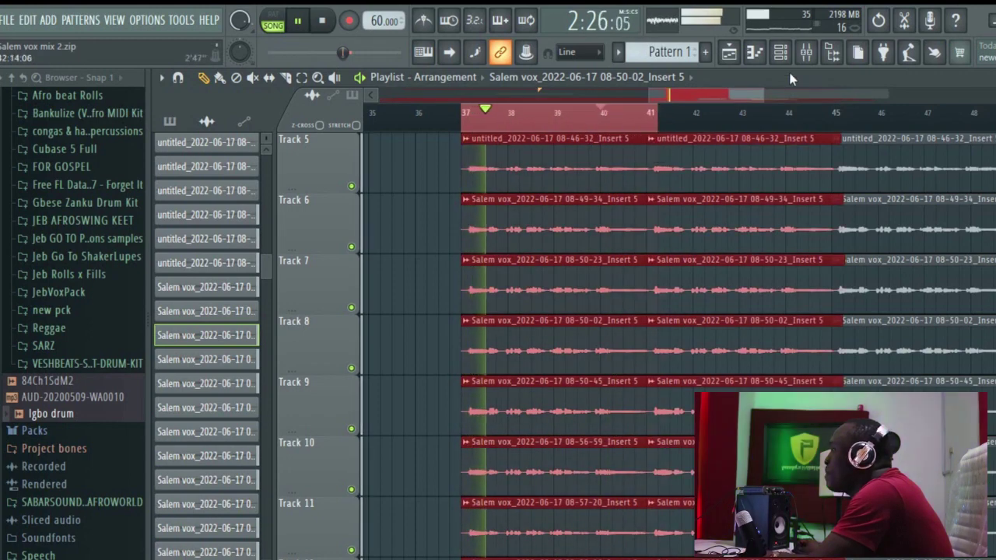
pyautogui.click(806, 52)
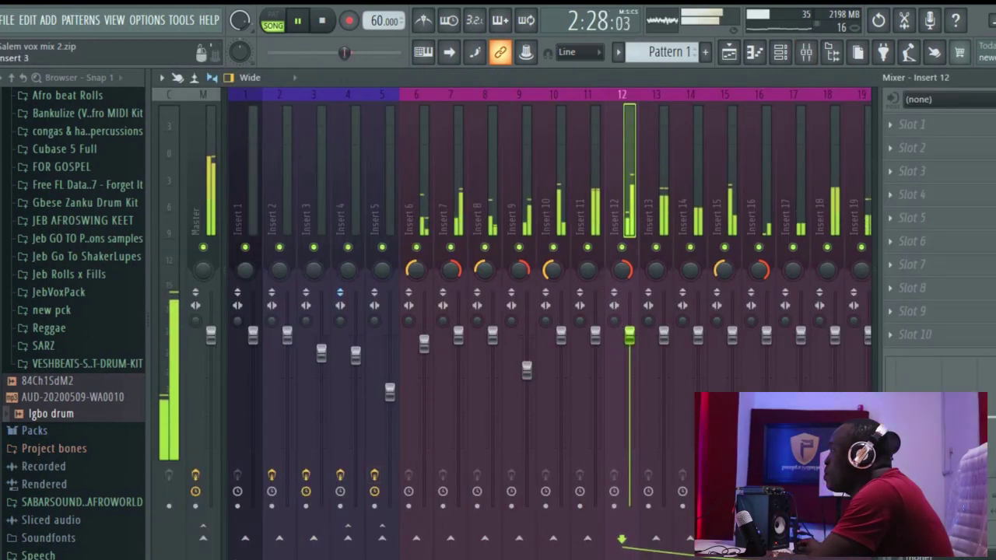
# Watch the playing levels of the background vocal inserts and Bus BGV in the mixer, and select Insert 6.
pyautogui.scroll(-4, 345, 514)
pyautogui.scroll(-1, 344, 513)
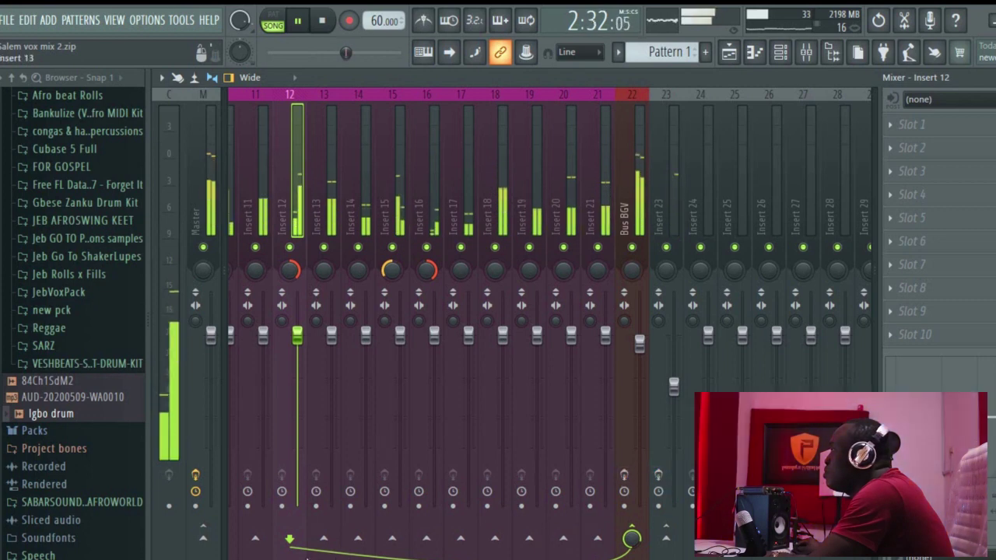
pyautogui.scroll(2, 652, 476)
pyautogui.scroll(4, 445, 365)
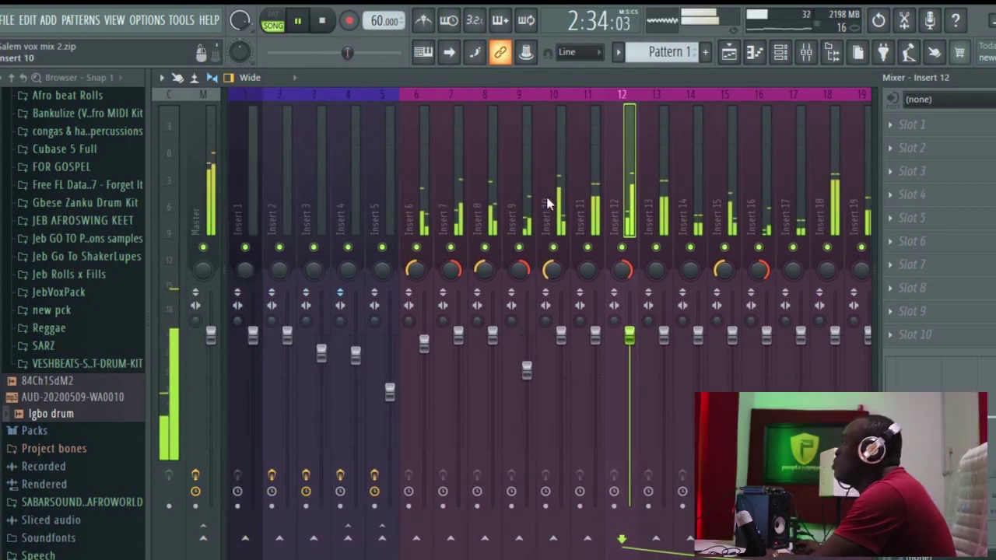
pyautogui.click(590, 179)
pyautogui.click(416, 191)
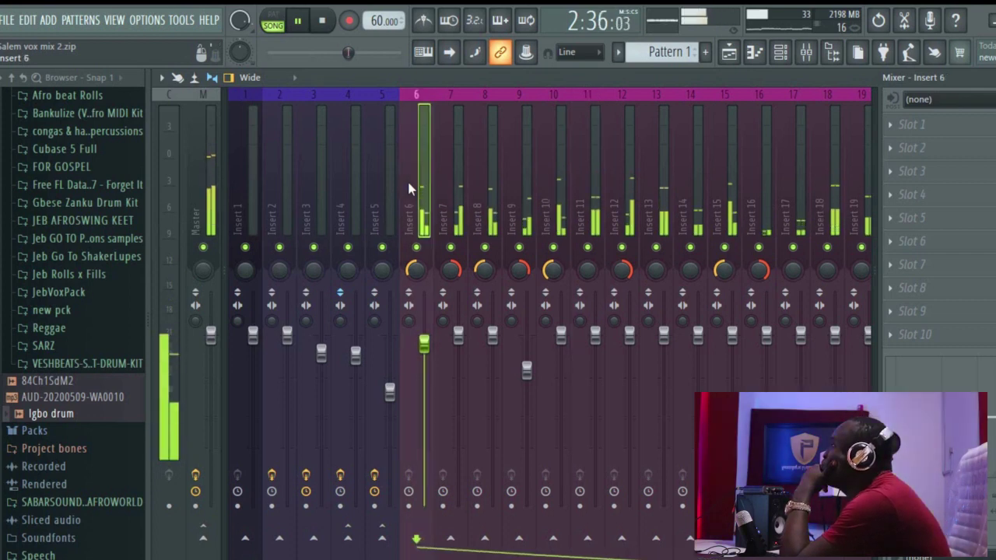
# Solo Inserts 6, 7, 8 and 9 together and play the loop to audition them.
pyautogui.click(298, 21)
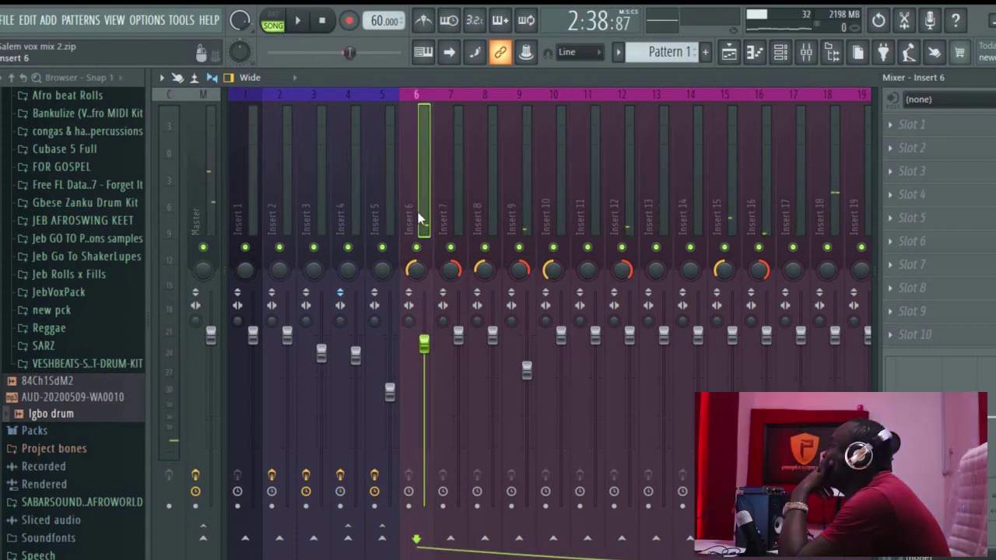
pyautogui.rightClick(416, 248)
pyautogui.click(451, 248)
pyautogui.click(485, 247)
pyautogui.click(519, 247)
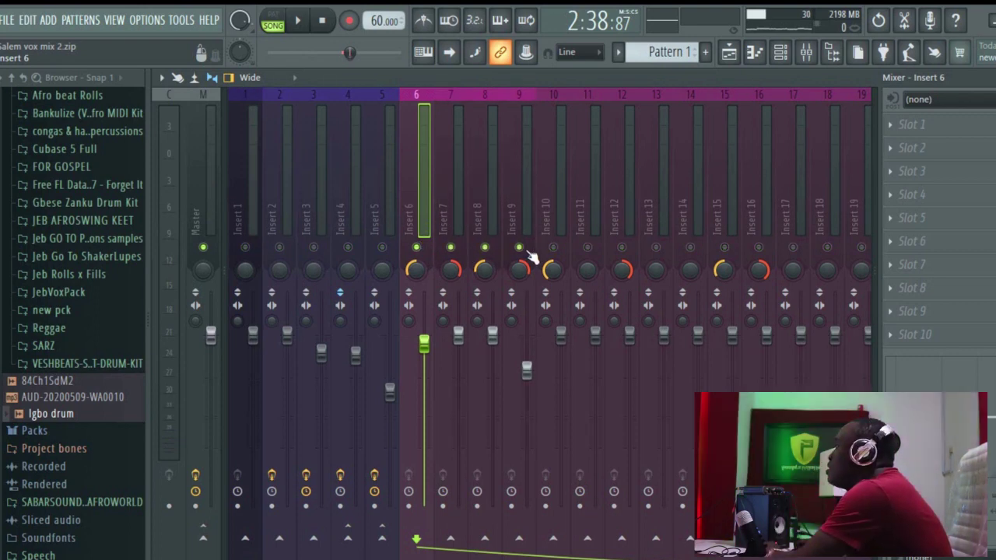
pyautogui.press('space')
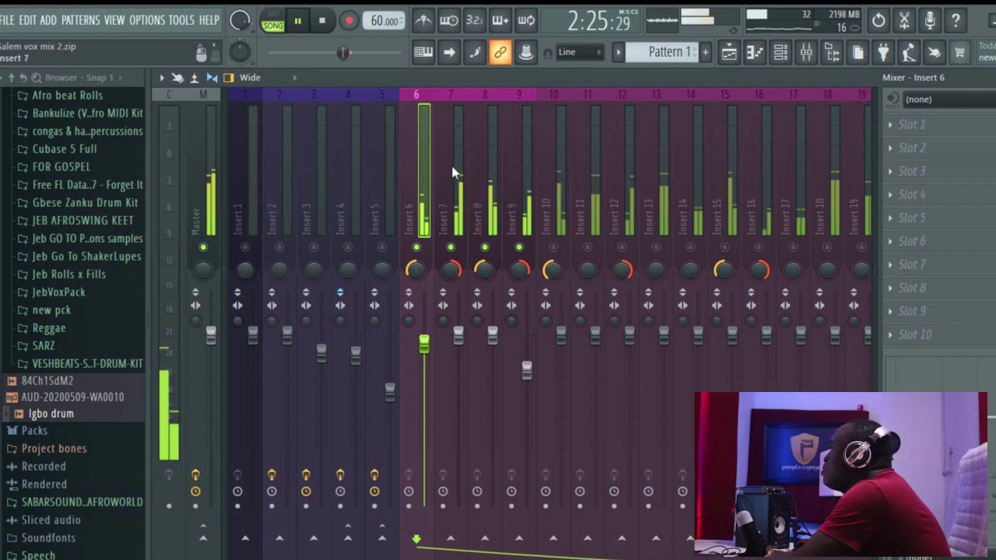
pyautogui.press('space')
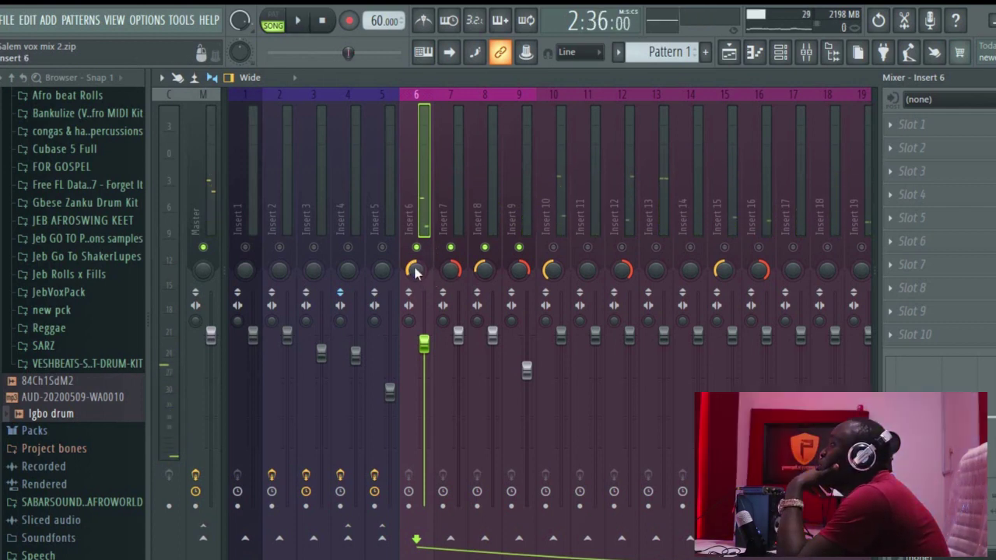
# Check the panning of Inserts 7, 8 and 9.
pyautogui.click(455, 273)
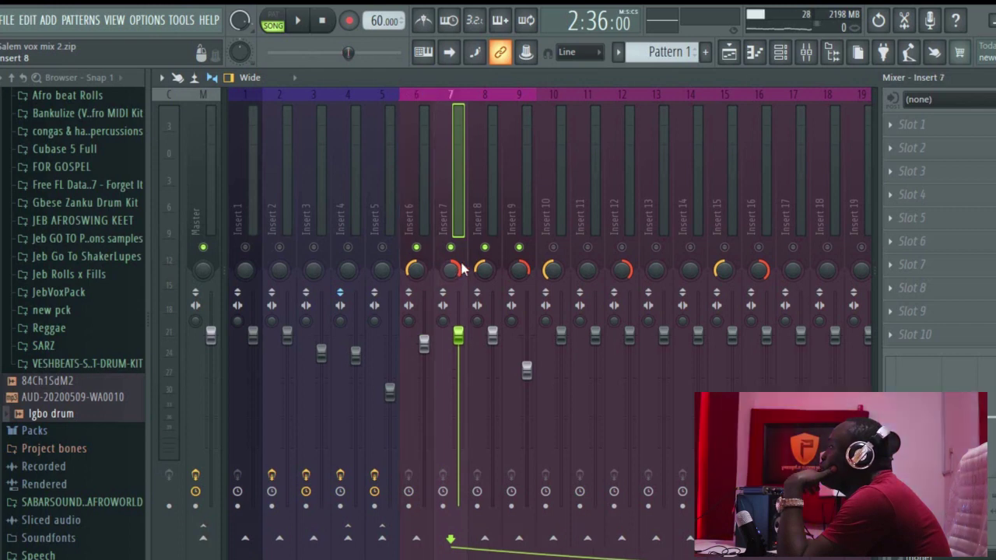
pyautogui.moveTo(453, 278); pyautogui.dragTo(453, 272)
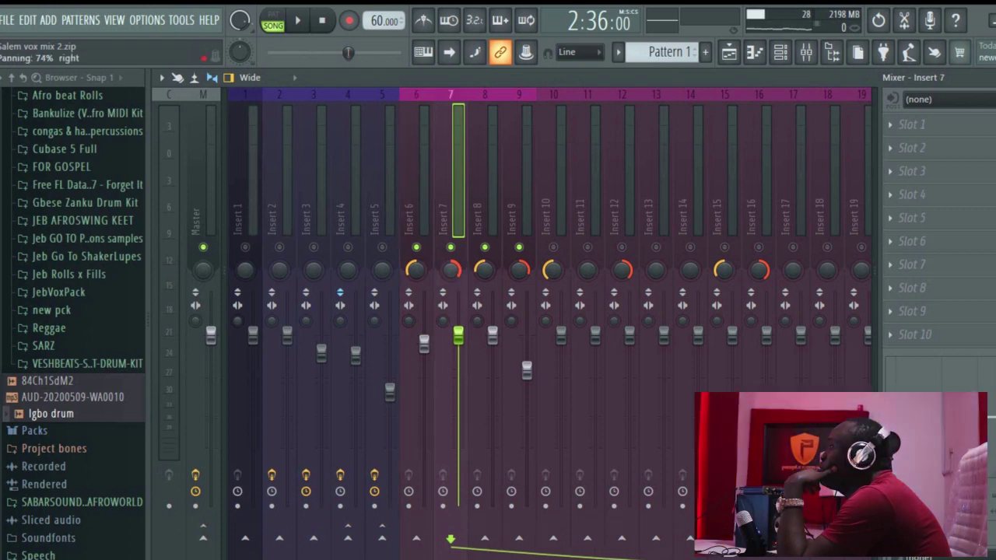
pyautogui.click(485, 273)
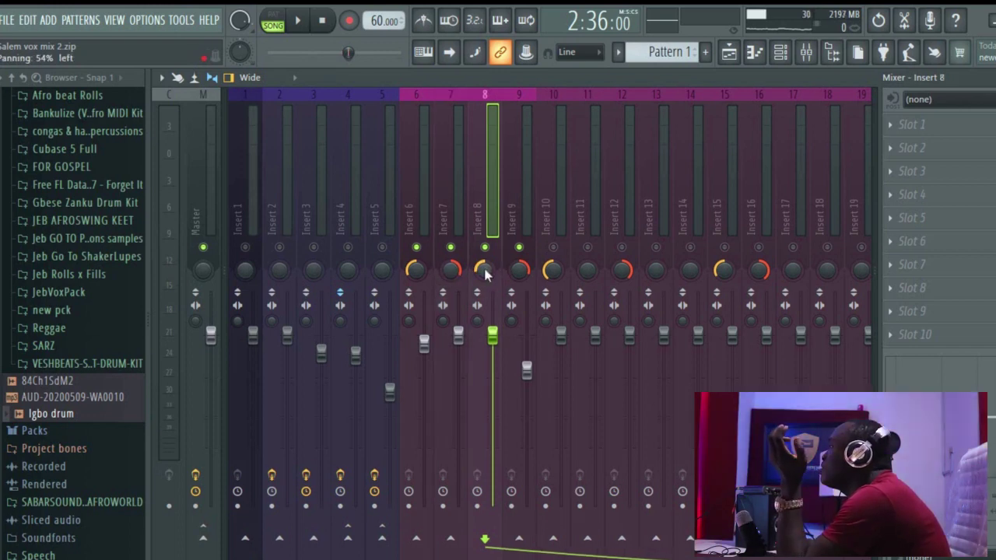
pyautogui.click(524, 274)
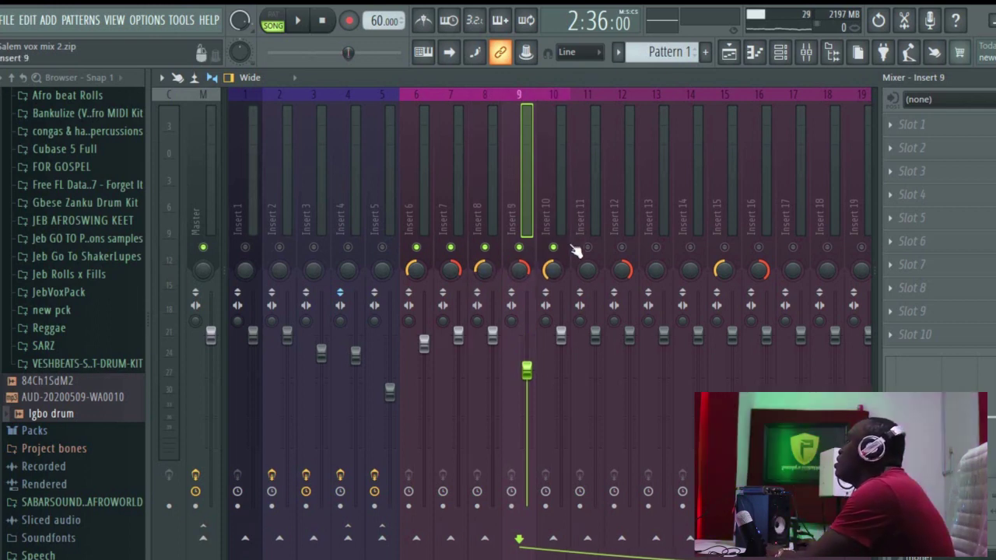
# Play the loop in short passes to listen again to the vocal layer on Inserts 6 to 9.
pyautogui.press('space')
pyautogui.press('space')
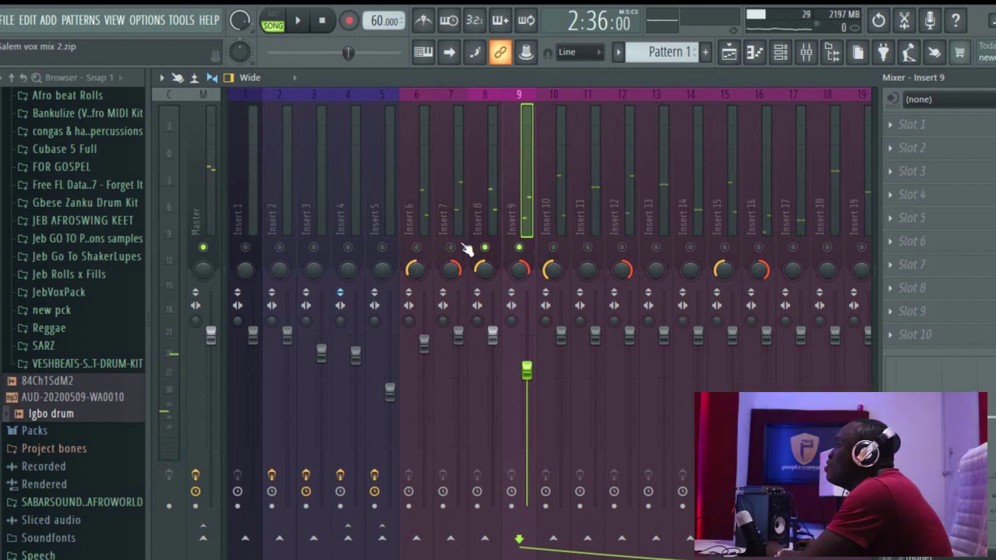
pyautogui.press('space')
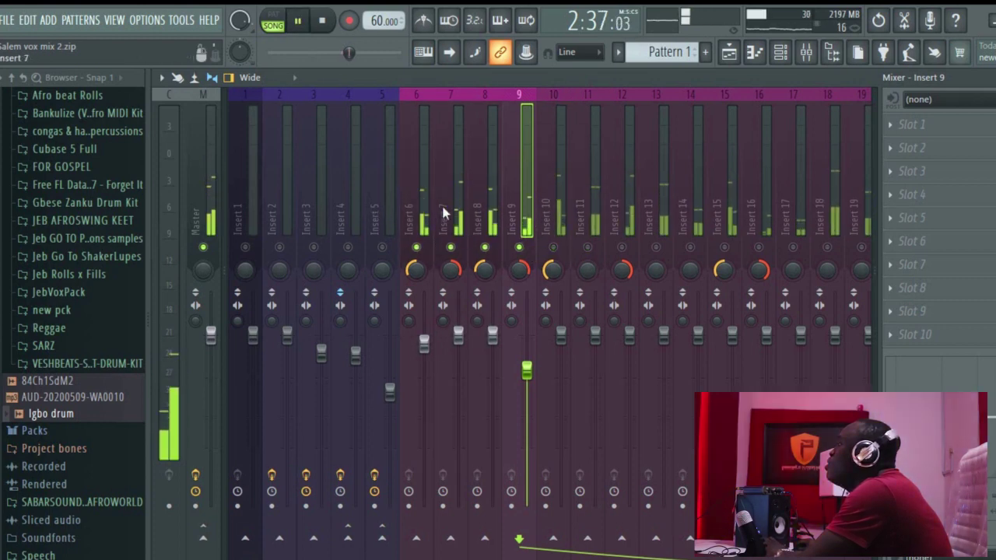
pyautogui.press('space')
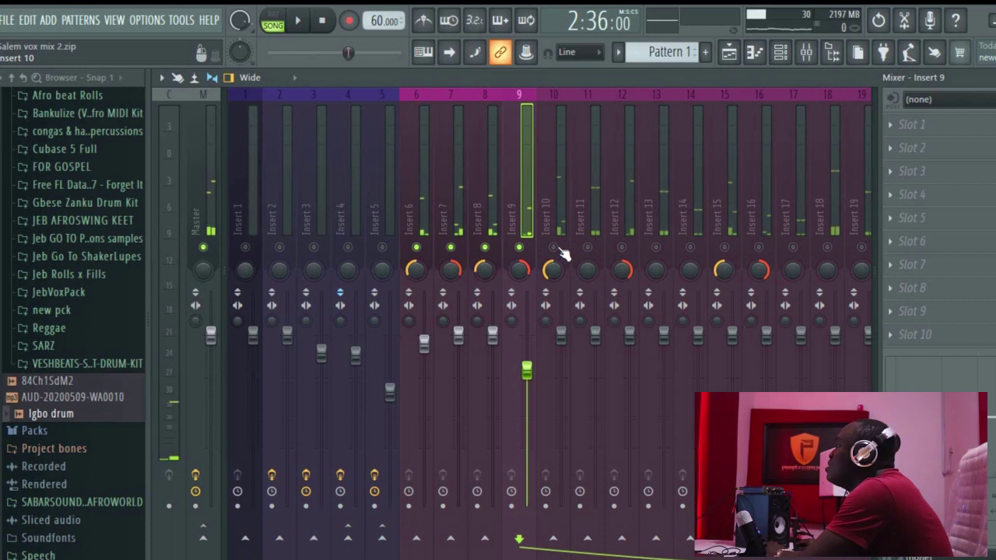
# Audition Inserts 10 to 13 soloed together and check the panning of Inserts 10 and 12.
pyautogui.press('space')
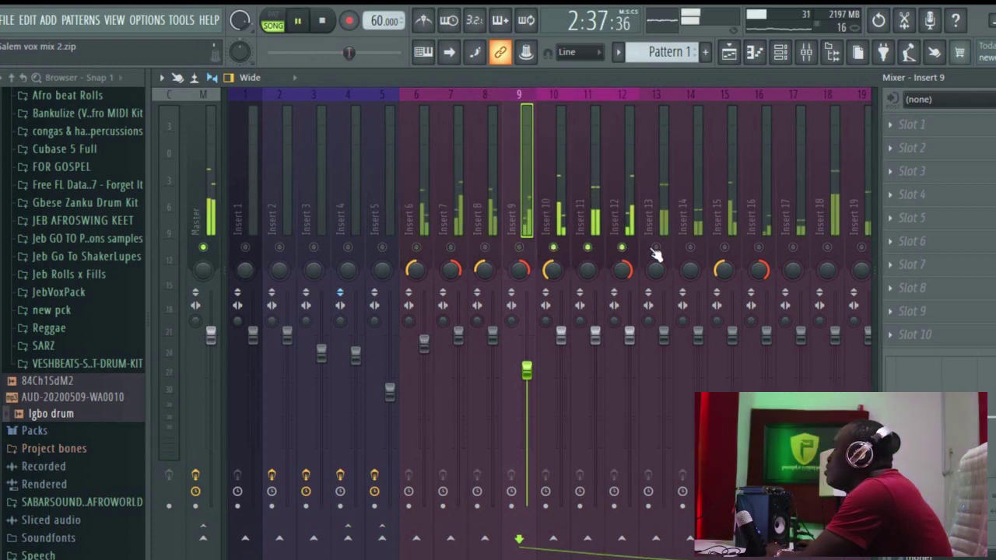
pyautogui.press('space')
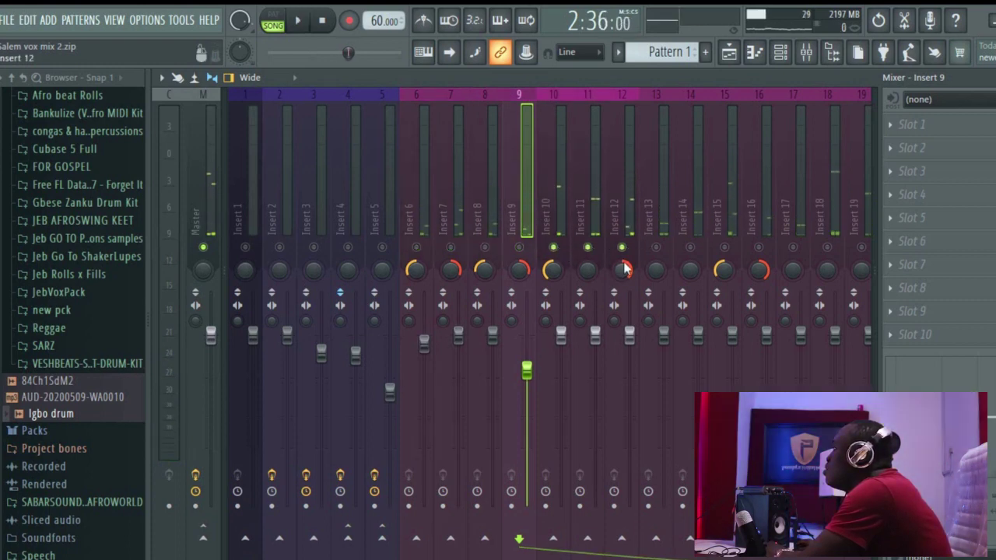
pyautogui.press('space')
pyautogui.press('space')
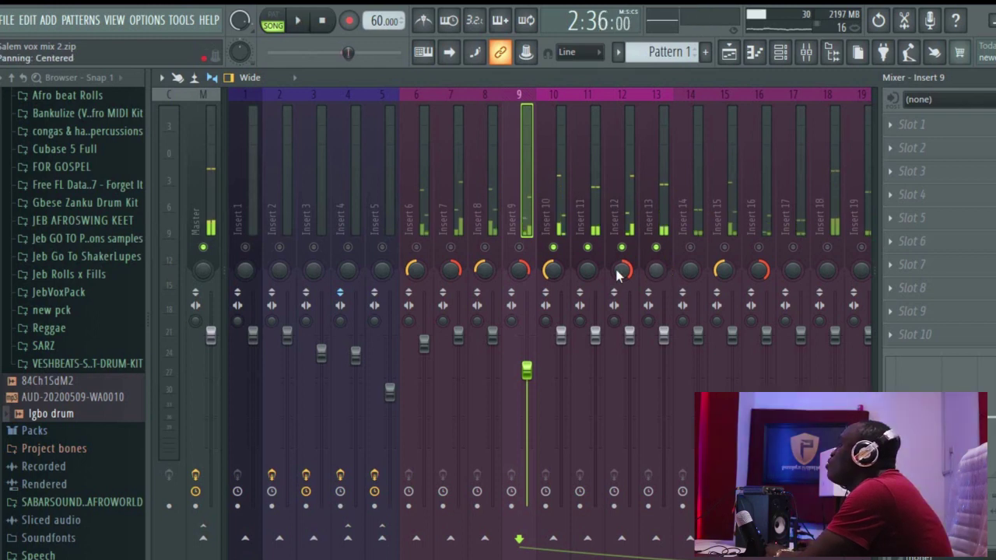
pyautogui.click(551, 270)
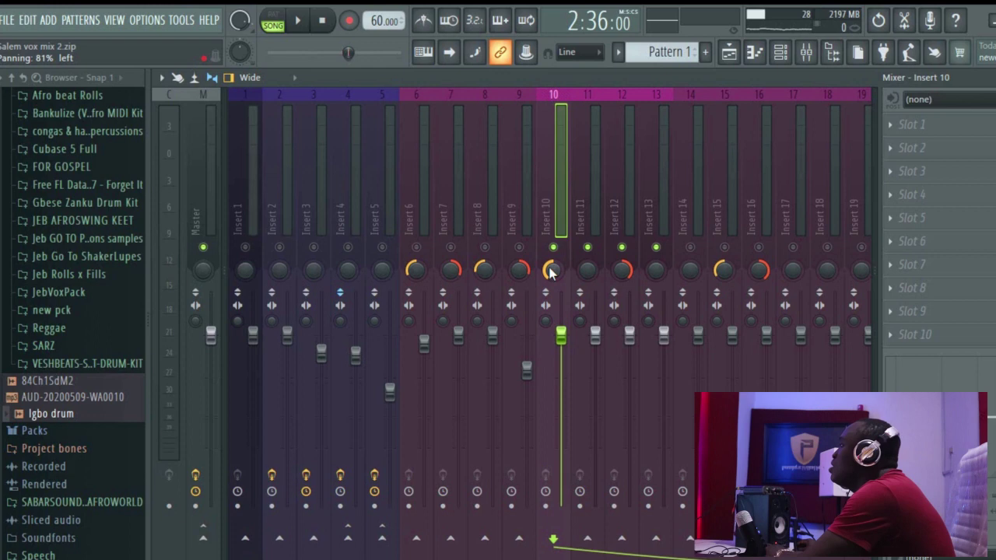
pyautogui.click(629, 270)
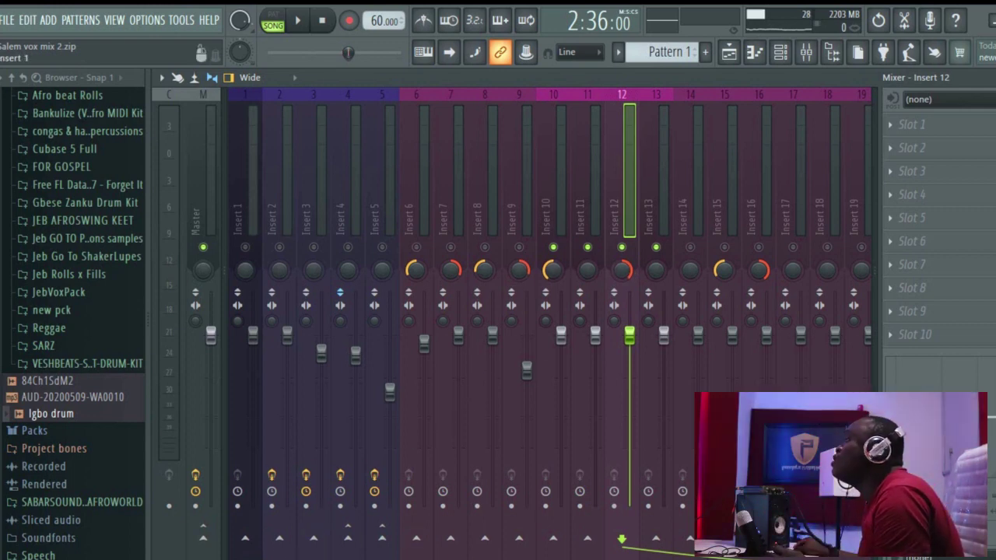
# Play the loop and add Inserts 14, 15 and 16 to the soloed vocals.
pyautogui.scroll(-8, 263, 555)
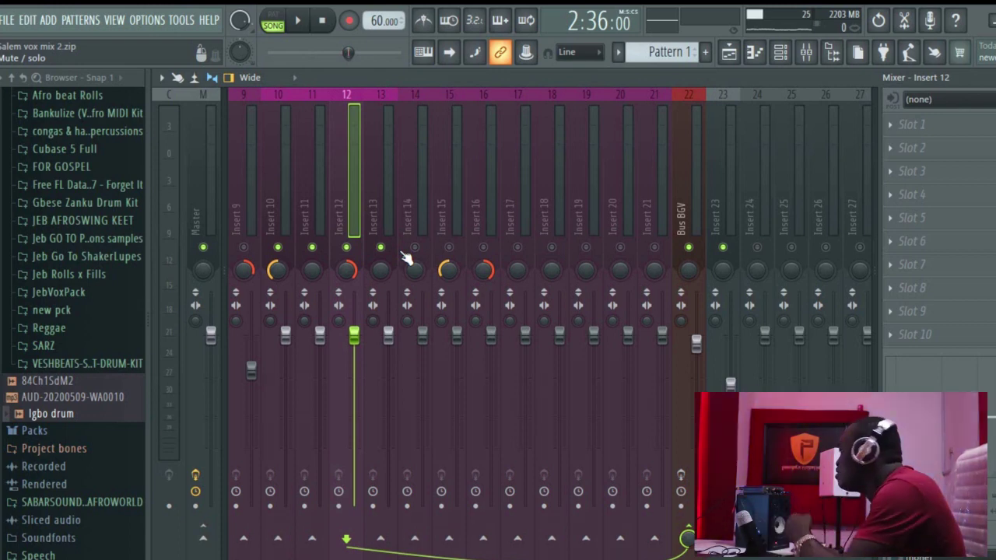
pyautogui.press('space')
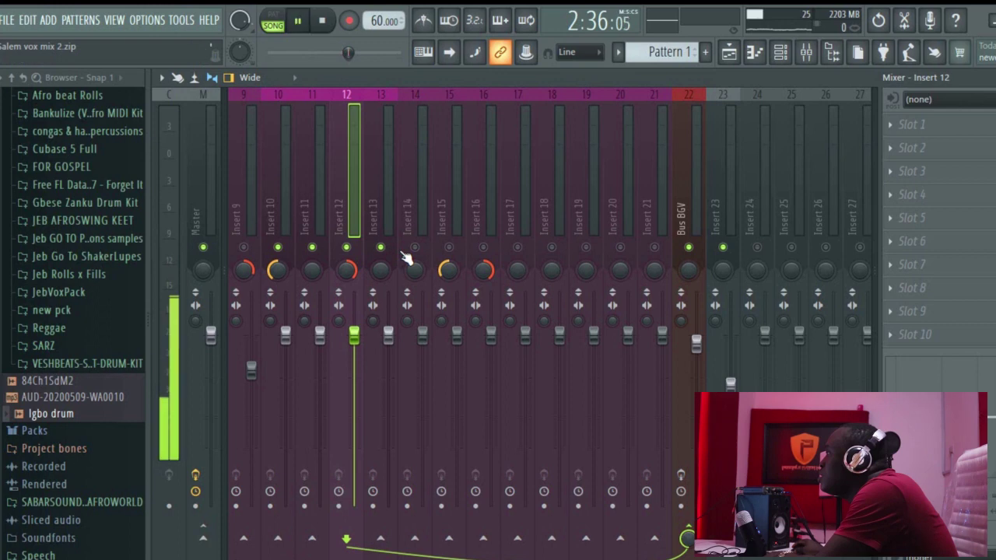
pyautogui.click(415, 248)
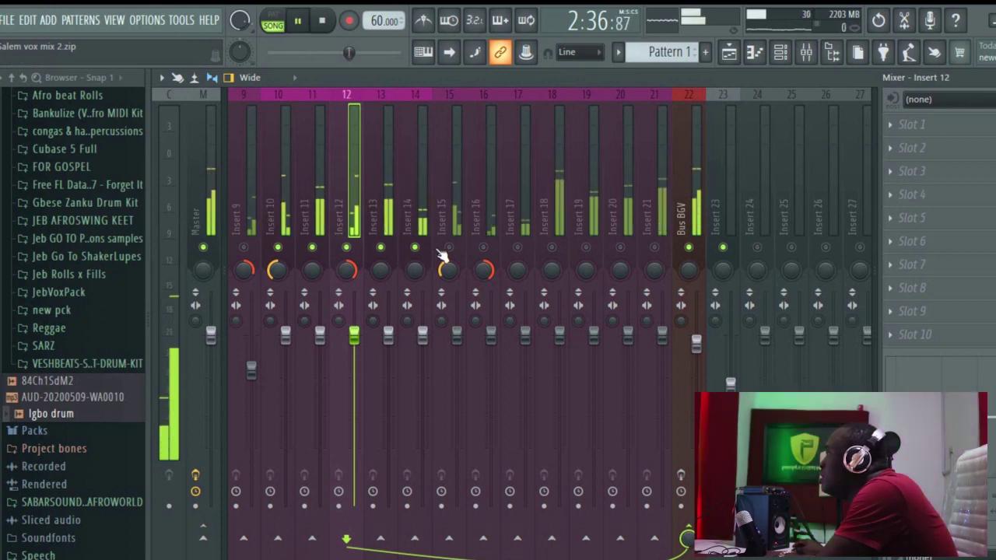
pyautogui.click(449, 248)
pyautogui.click(484, 247)
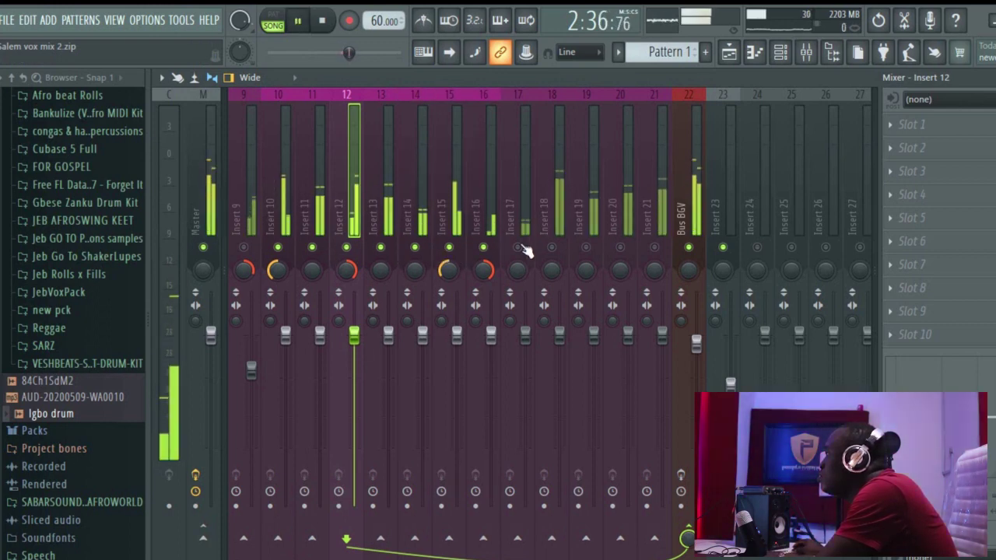
# Solo Inserts 17 to 21 as one group and listen to them in the loop.
pyautogui.click(518, 247)
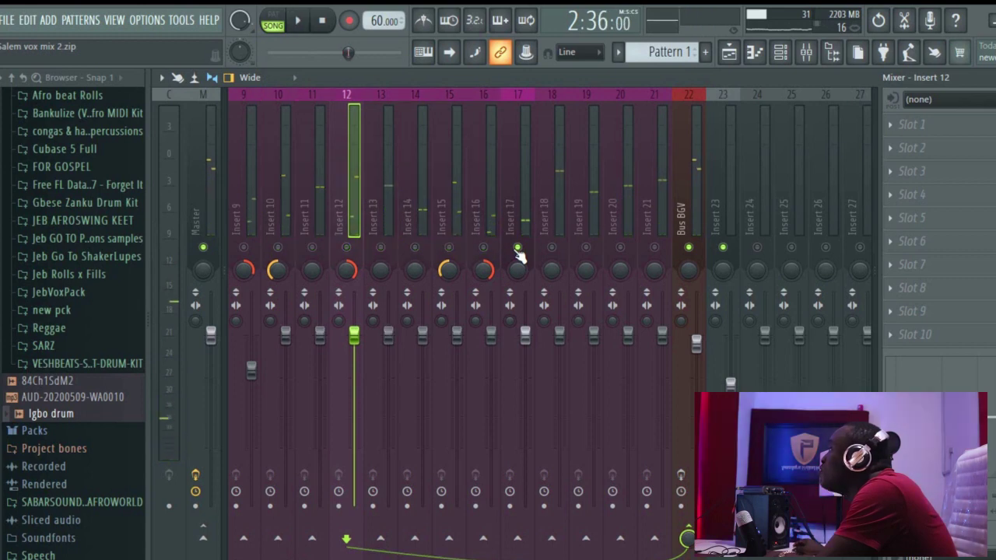
pyautogui.rightClick(553, 248)
pyautogui.click(518, 249)
pyautogui.click(587, 248)
pyautogui.click(620, 249)
pyautogui.click(655, 248)
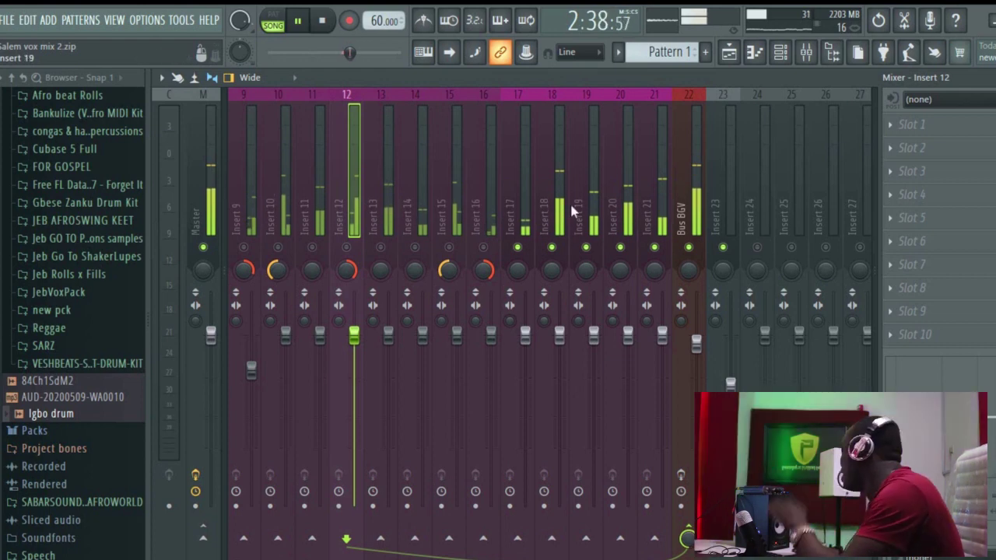
pyautogui.press('space')
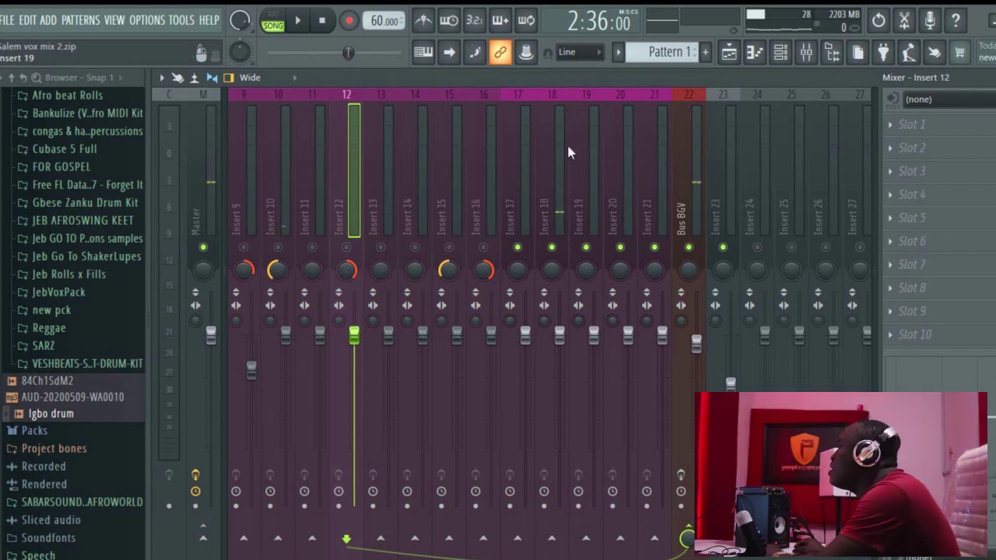
# Go through the background vocal inserts from Insert 6 to Insert 20, looking at their effect slots and routing to Bus BGV.
pyautogui.hscroll(-5, 315, 263)
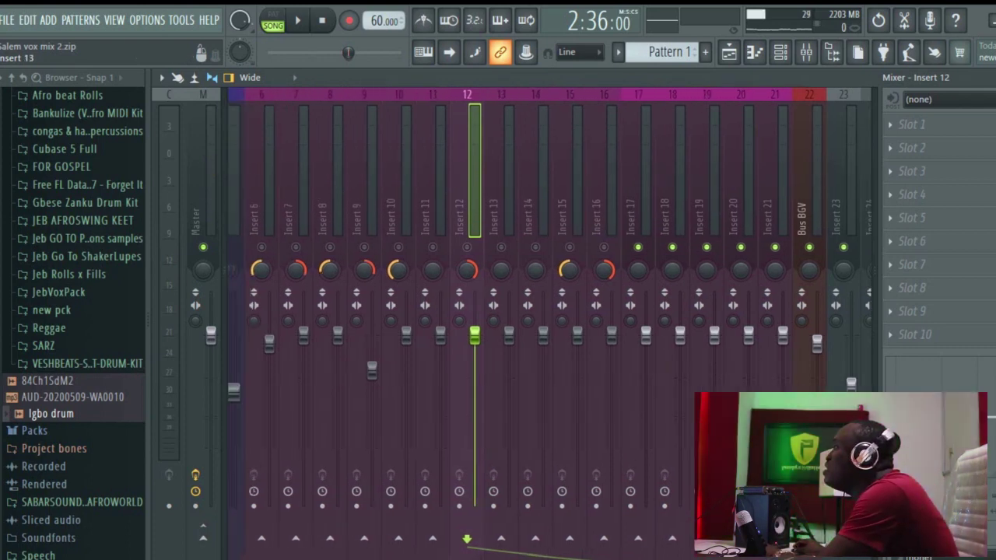
pyautogui.click(308, 129)
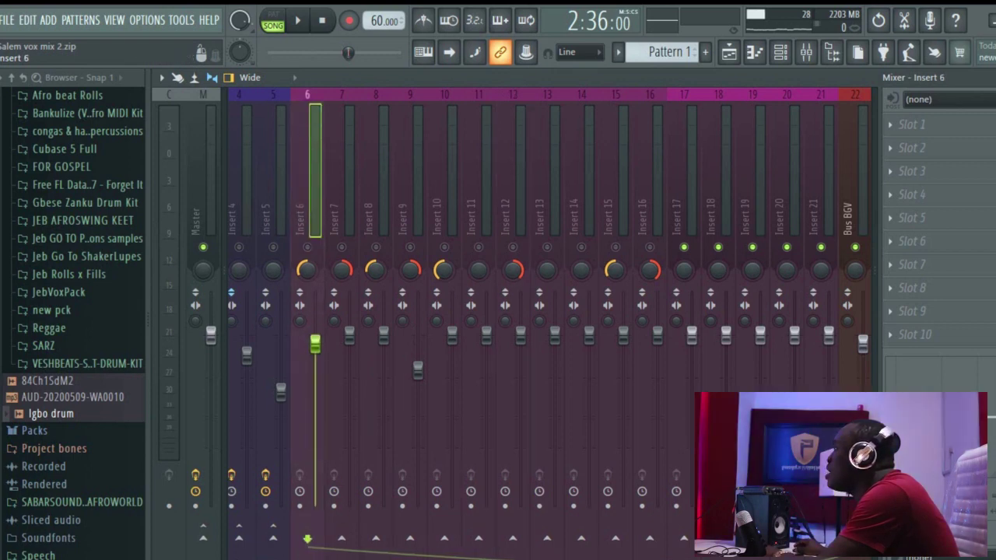
pyautogui.hscroll(5, 545, 156)
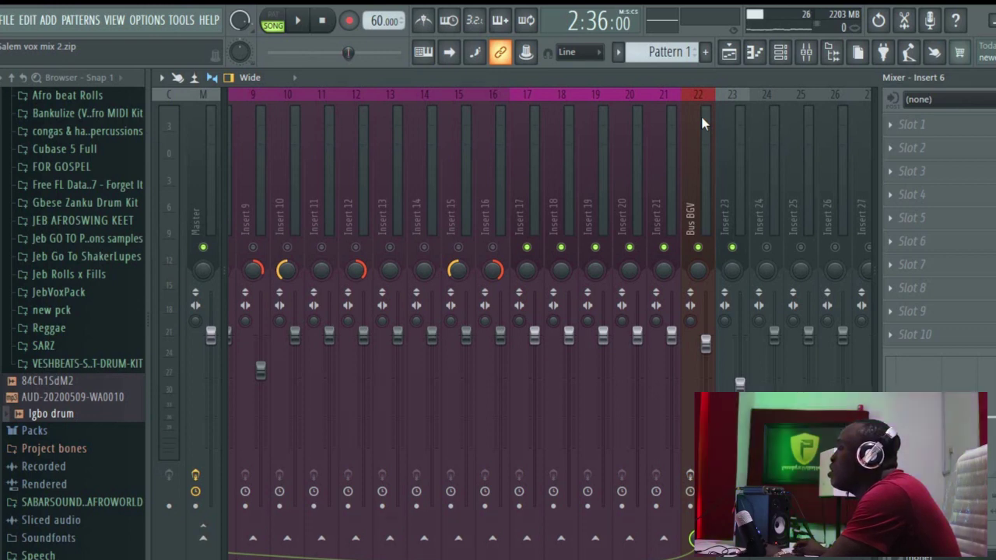
pyautogui.hscroll(-5, 363, 405)
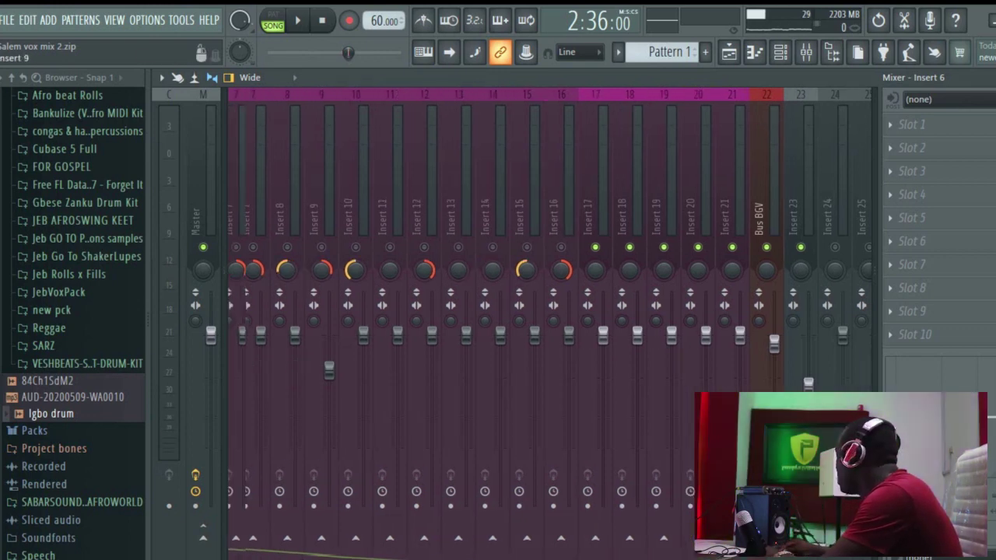
pyautogui.click(373, 171)
pyautogui.press('Right')
pyautogui.press('Right')
pyautogui.press('Right')
pyautogui.press('Right')
pyautogui.press('Right')
pyautogui.press('Right')
pyautogui.press('Right')
pyautogui.press('Right')
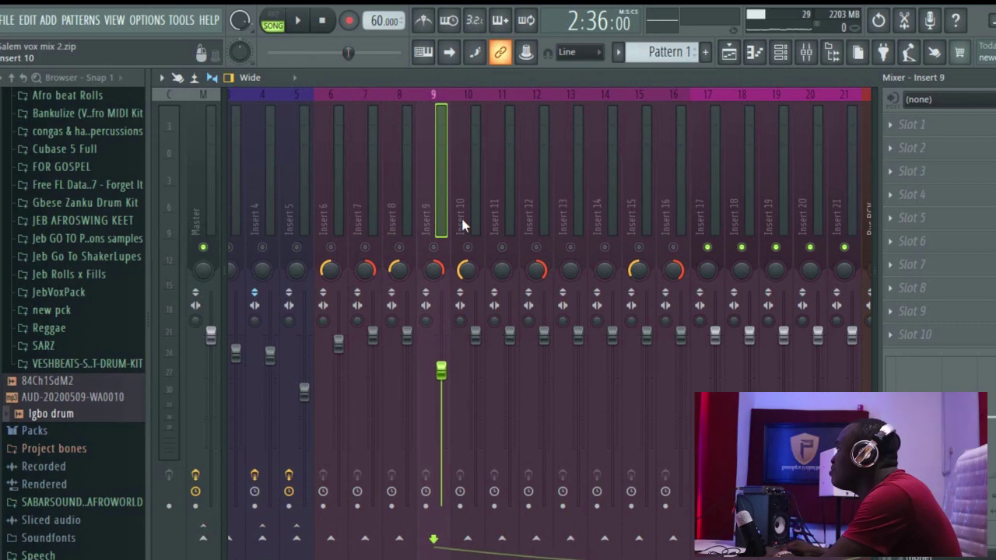
pyautogui.press('Right')
pyautogui.press('Right')
pyautogui.press('Right')
pyautogui.press('Right')
pyautogui.press('Right')
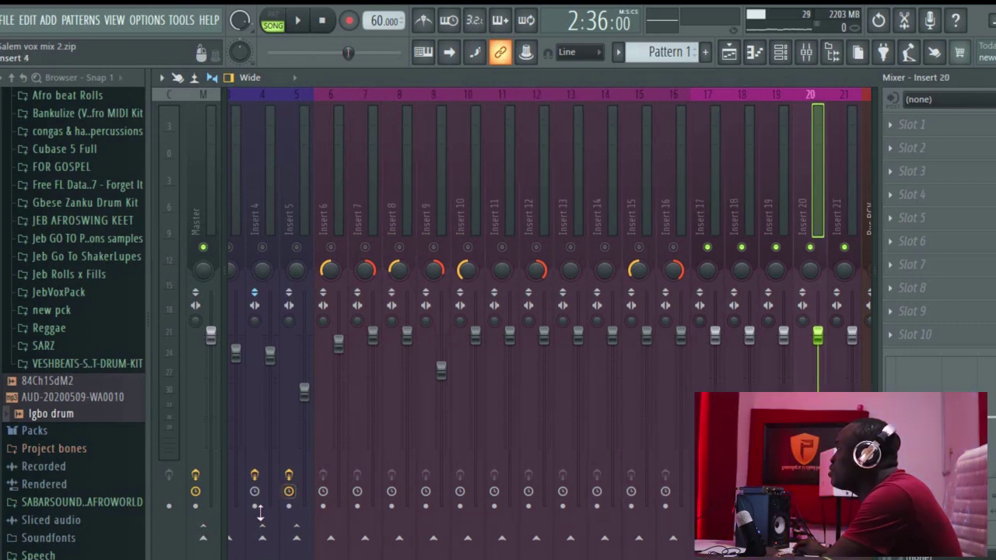
# Inspect the G-Master Buss Compressor in the first effect slot of Bus BGV, then close it.
pyautogui.hscroll(5, 549, 324)
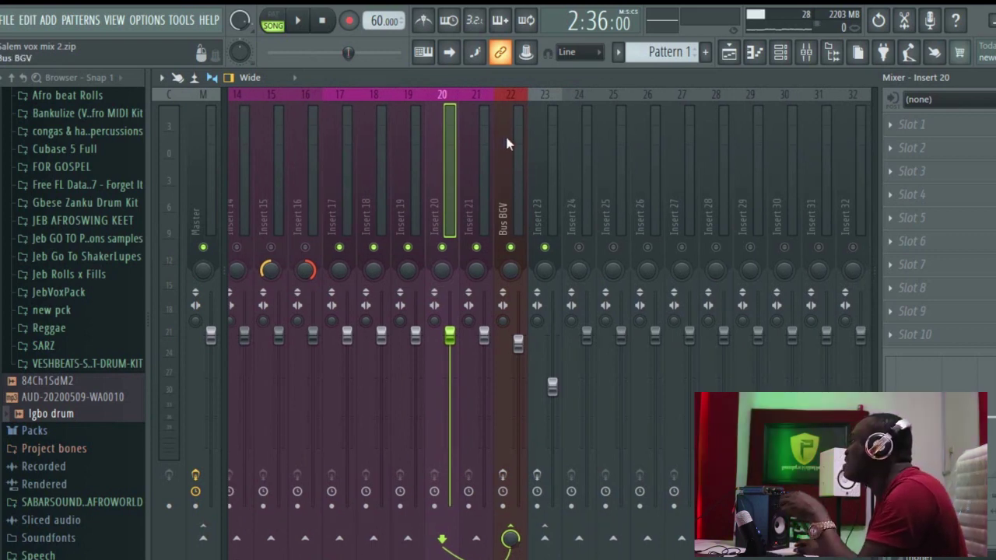
pyautogui.click(506, 143)
pyautogui.click(992, 127)
pyautogui.click(993, 126)
pyautogui.click(993, 127)
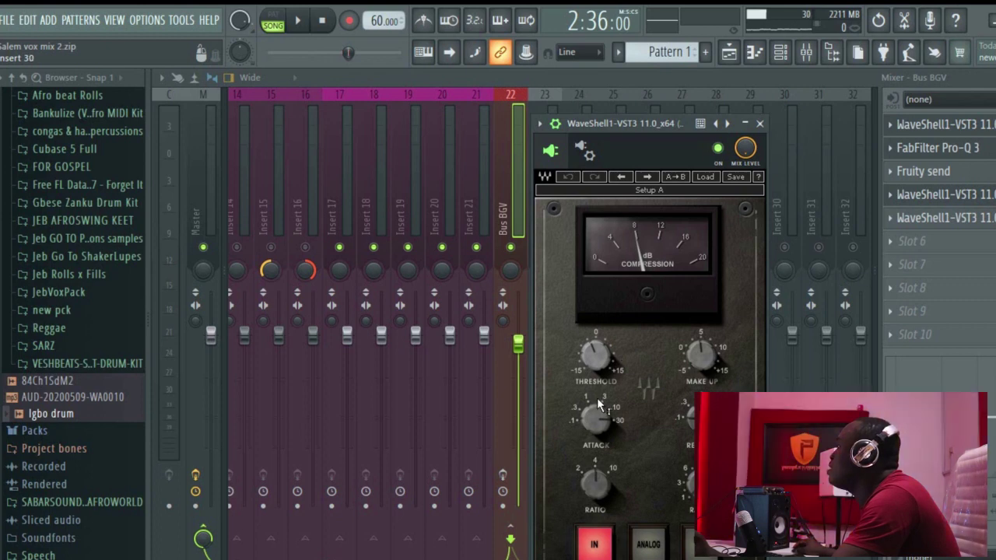
pyautogui.moveTo(645, 127); pyautogui.dragTo(639, 69)
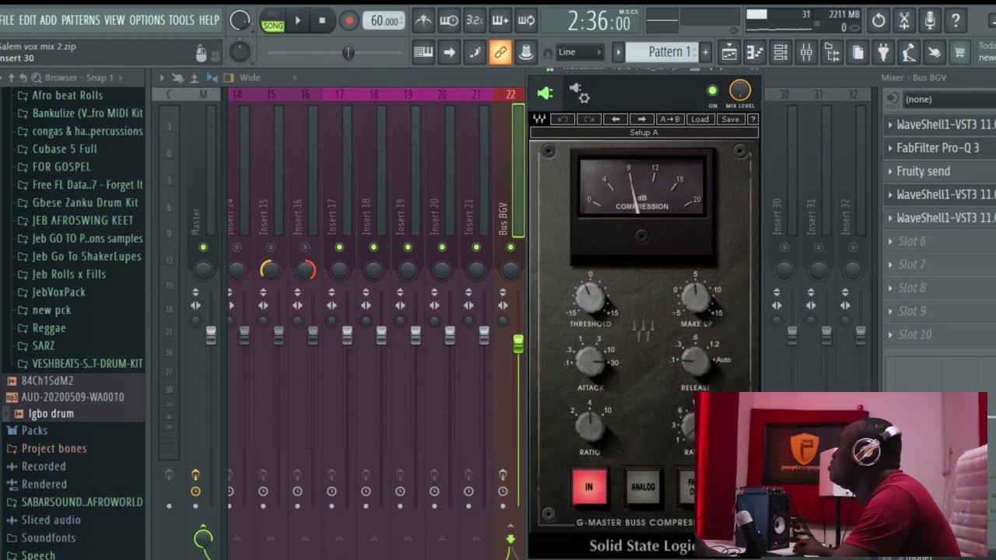
pyautogui.click(752, 78)
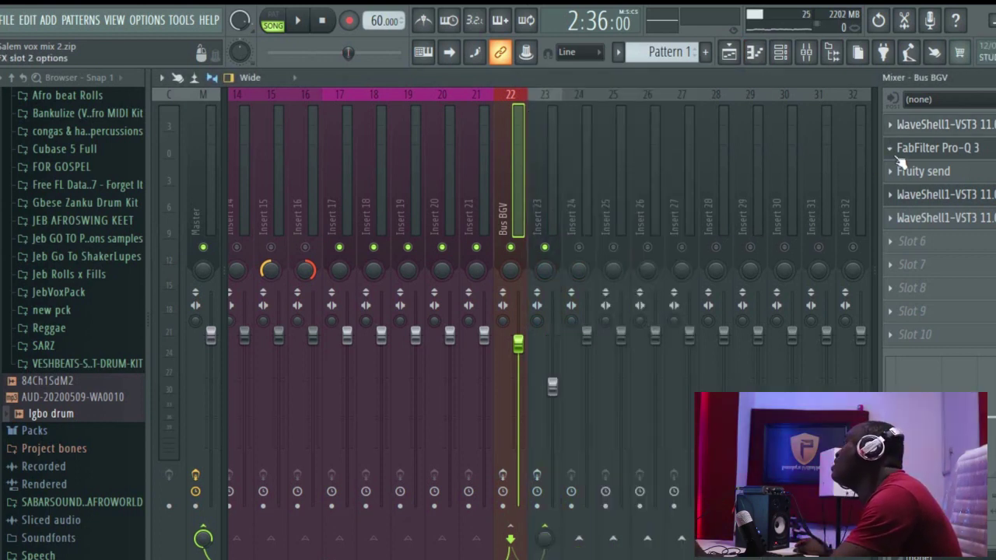
# Open the FabFilter Pro-Q 3 equalizer on Bus BGV.
pyautogui.click(959, 127)
pyautogui.click(959, 130)
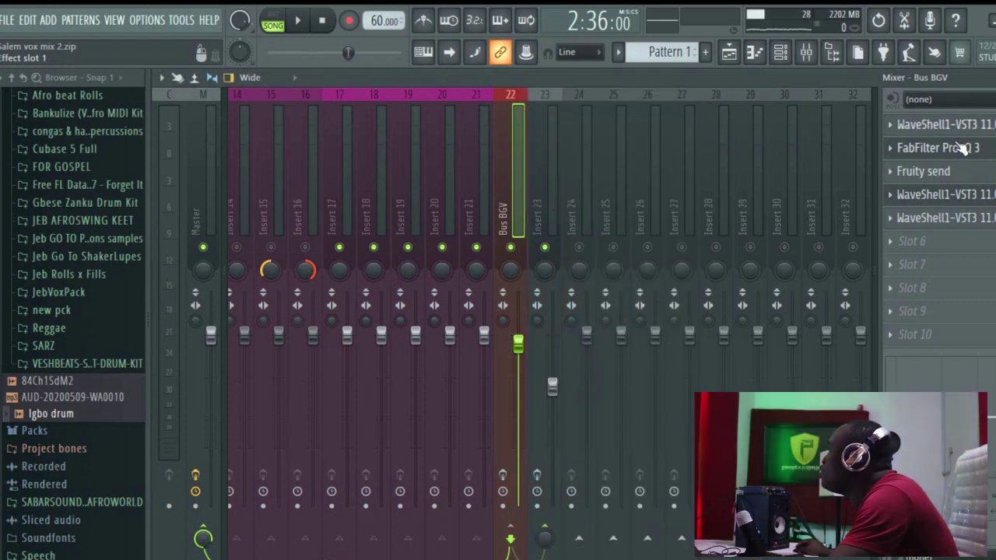
pyautogui.click(963, 148)
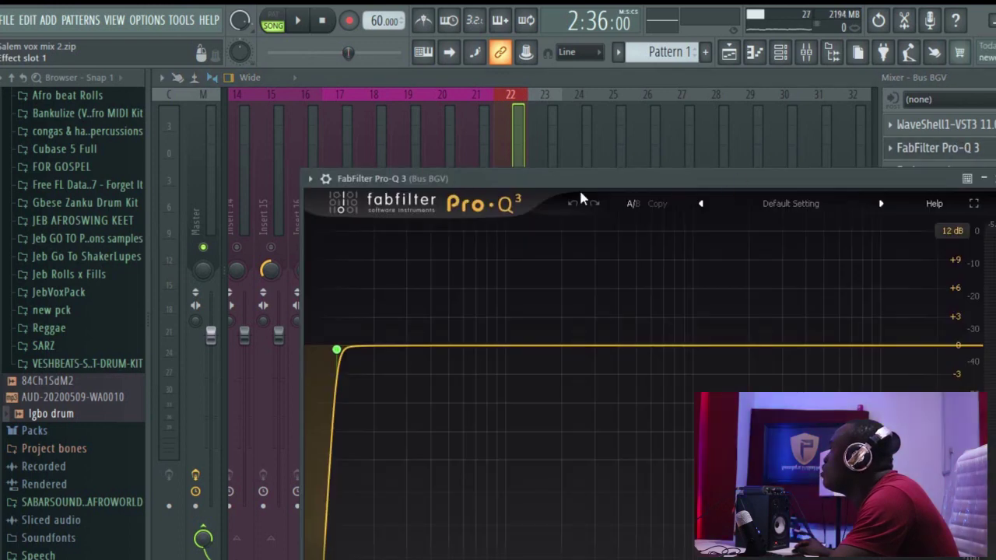
# Examine the filter curve in the open FabFilter Pro-Q 3, then close the equalizer.
pyautogui.moveTo(547, 189); pyautogui.dragTo(502, 78)
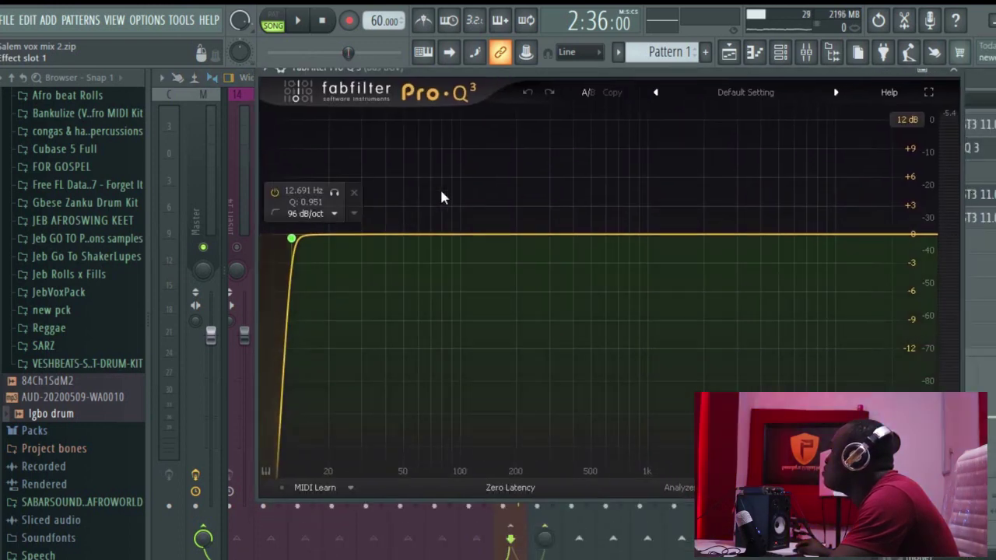
pyautogui.click(953, 73)
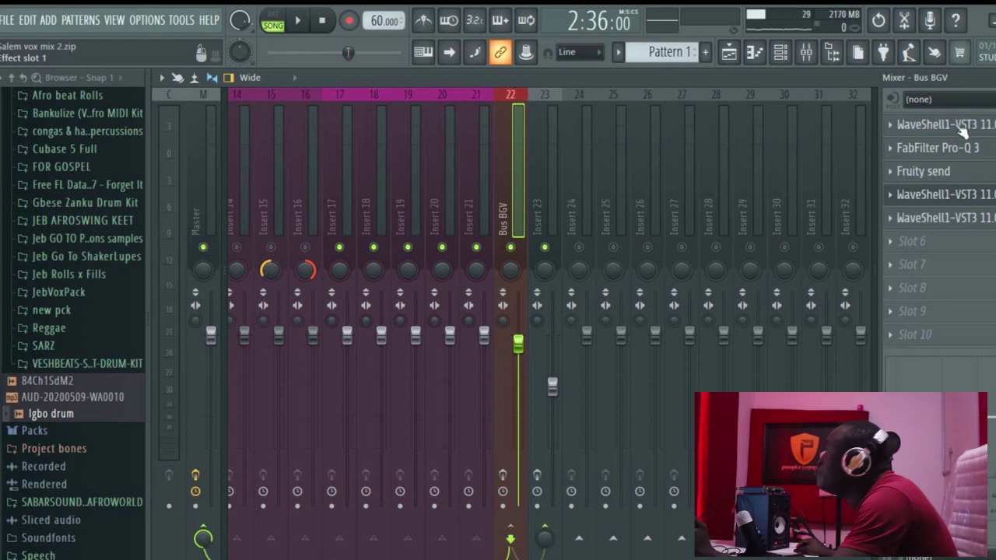
# Open the Waves Enigma plugin in the fourth effect slot of Bus BGV and examine its notch, feedback and mix settings.
pyautogui.click(944, 199)
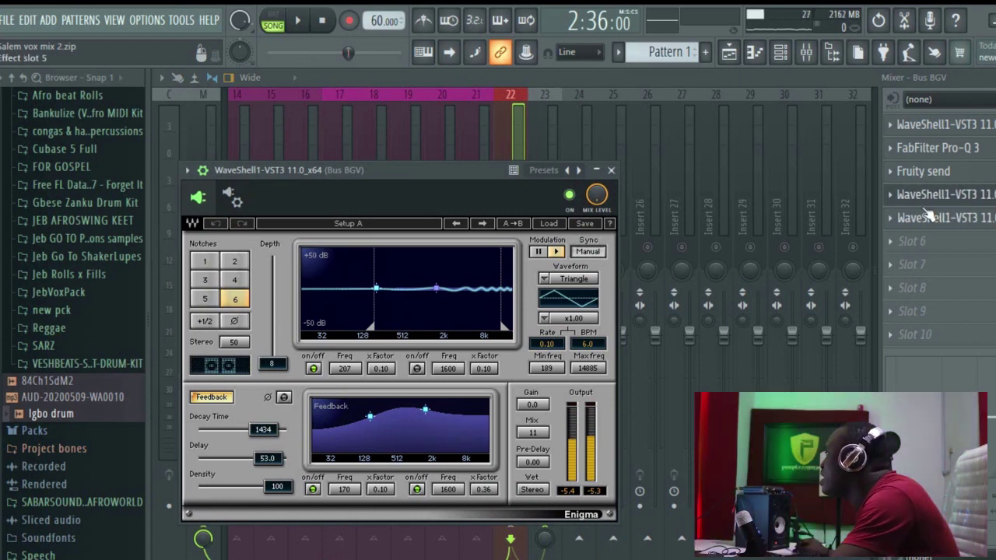
pyautogui.click(612, 170)
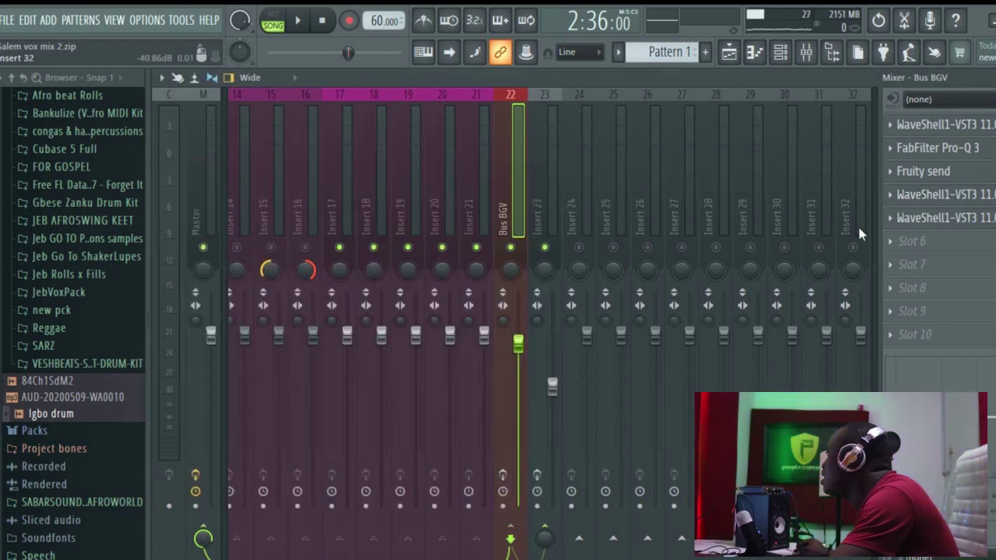
pyautogui.click(940, 204)
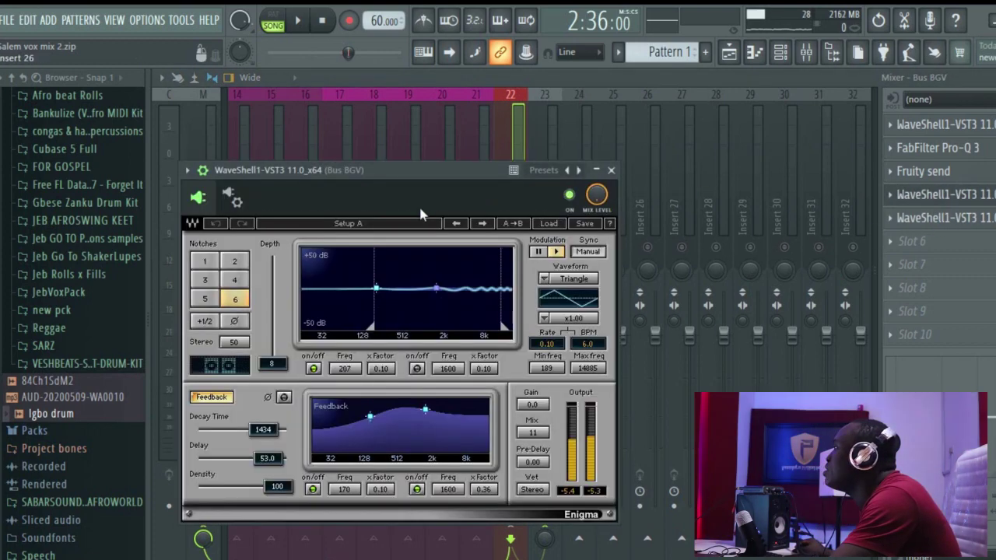
pyautogui.moveTo(429, 185); pyautogui.dragTo(532, 167)
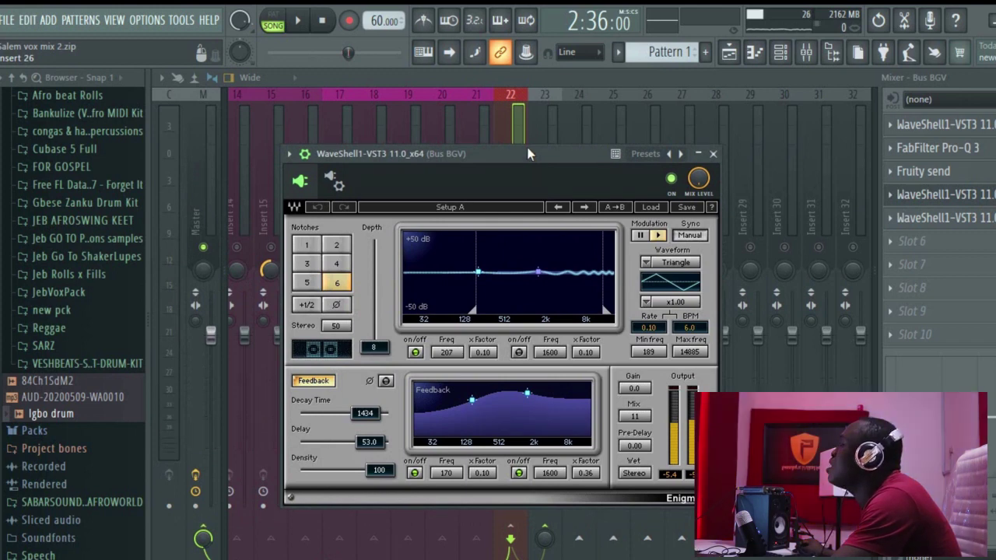
pyautogui.click(326, 185)
pyautogui.click(319, 186)
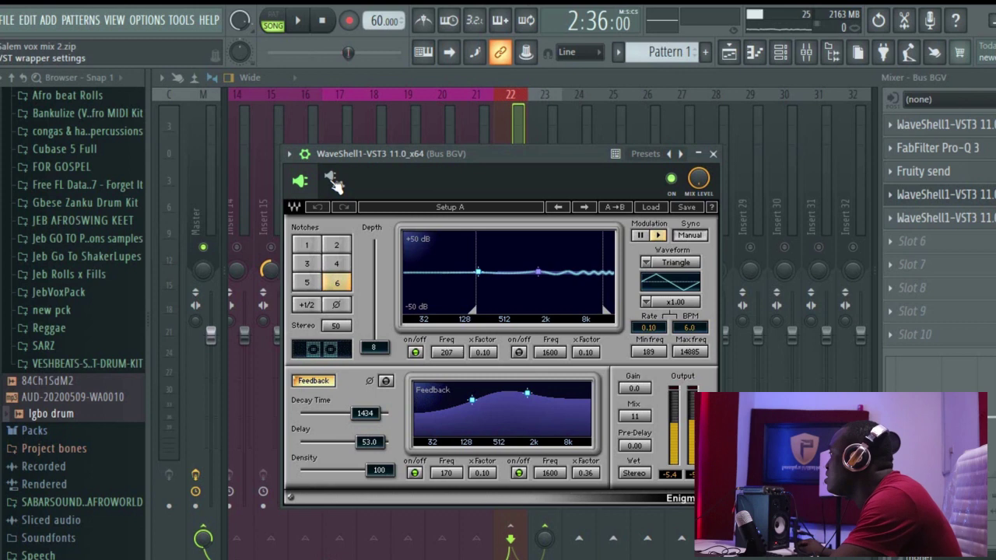
# Inspect the width, asymmetry and rotation settings of the Waves S1 imager in Bus BGV's fifth effect slot, then close it.
pyautogui.click(938, 218)
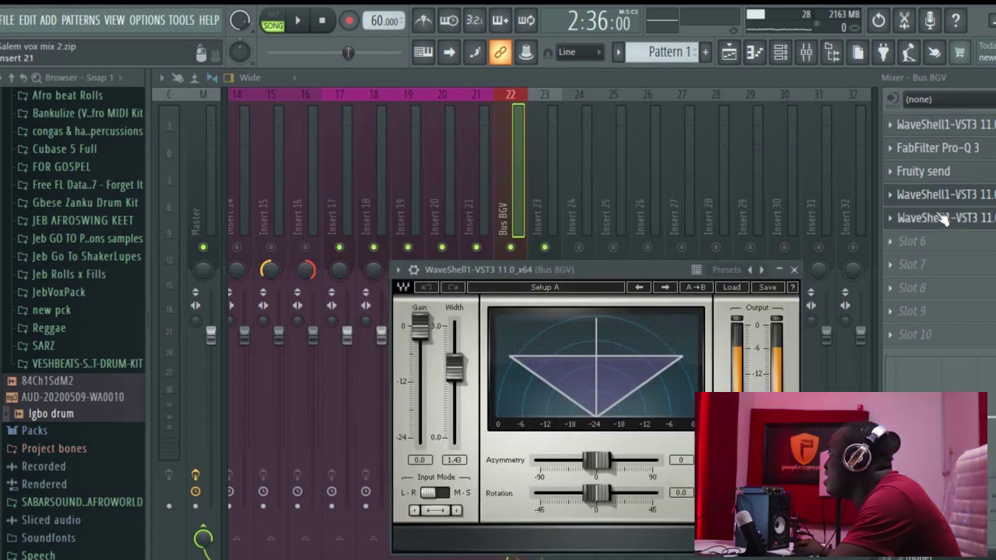
pyautogui.moveTo(566, 272); pyautogui.dragTo(538, 152)
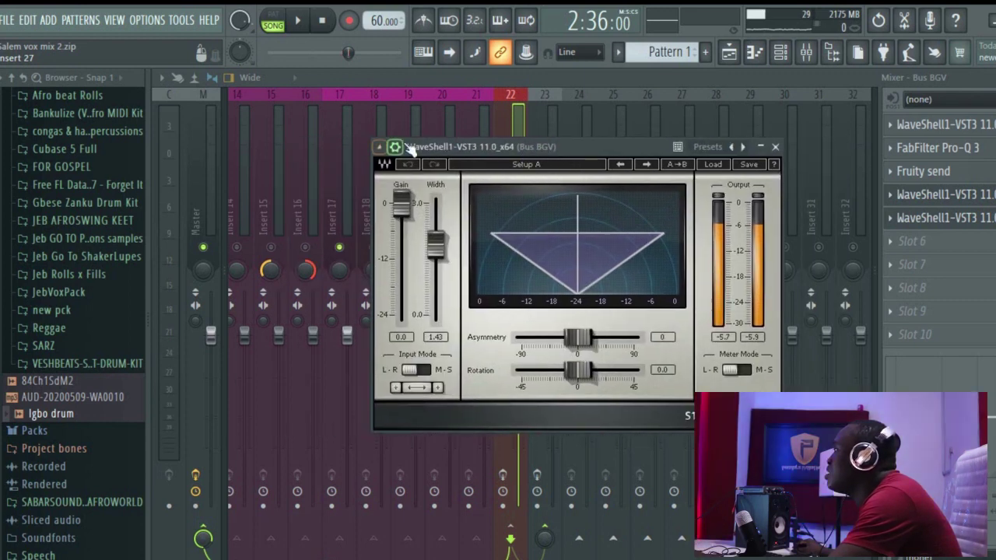
pyautogui.click(406, 147)
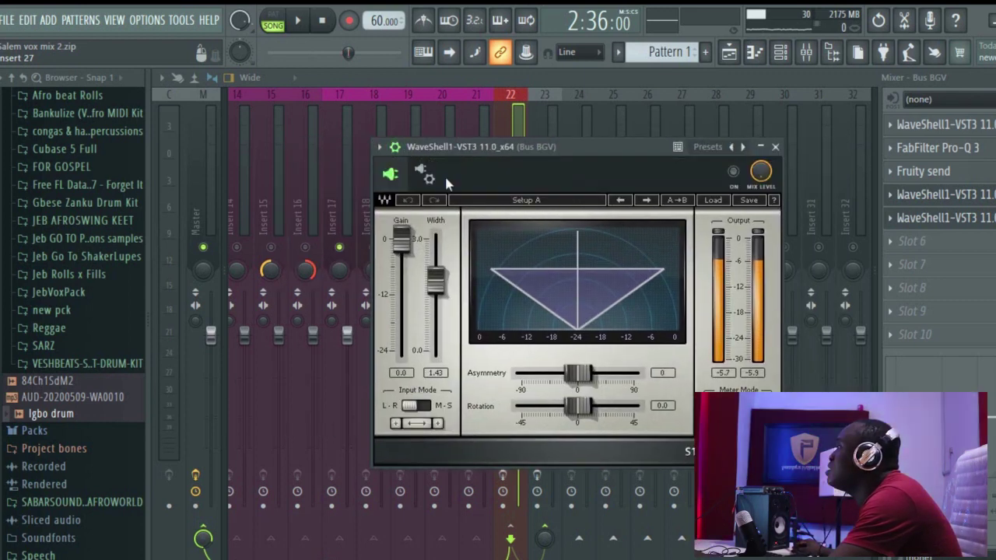
pyautogui.click(396, 148)
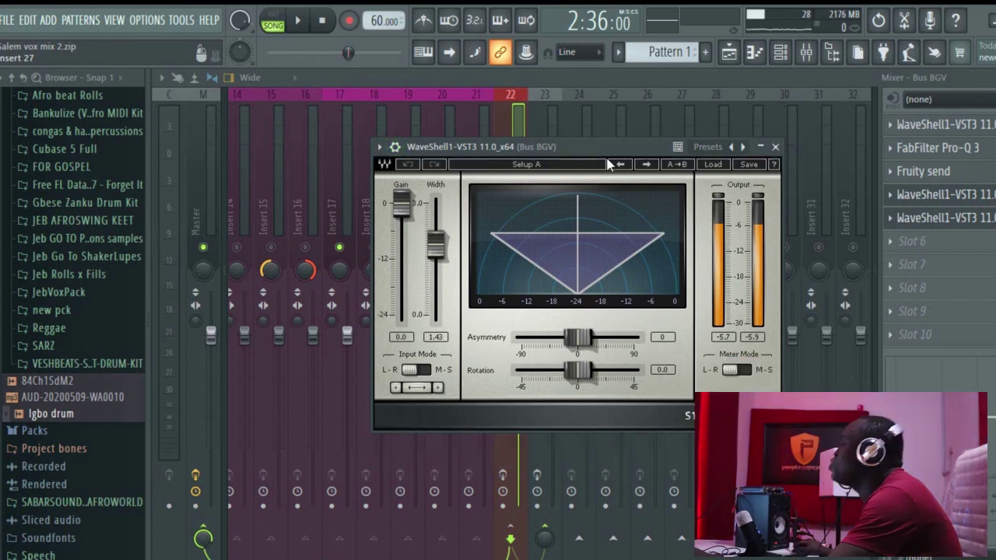
pyautogui.moveTo(613, 155); pyautogui.dragTo(632, 154)
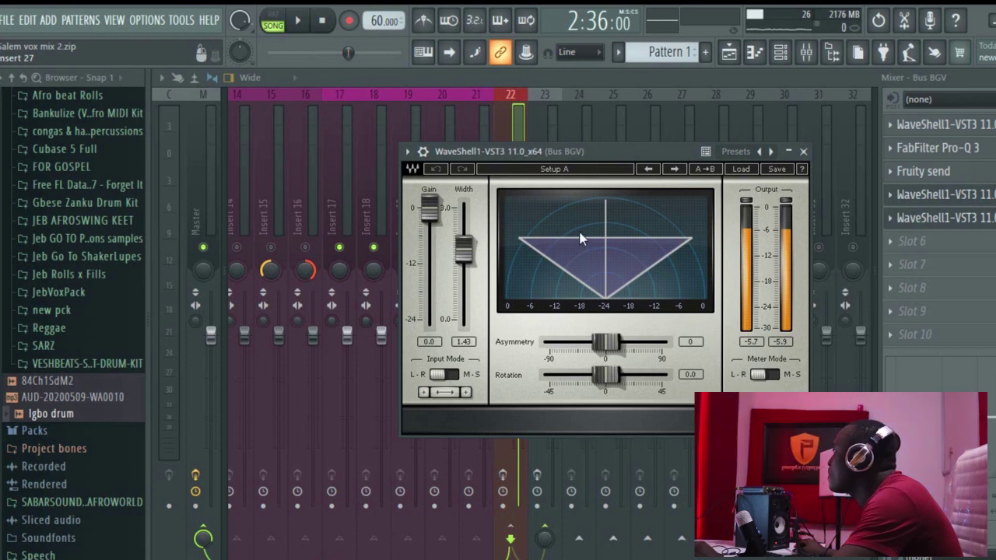
pyautogui.click(804, 150)
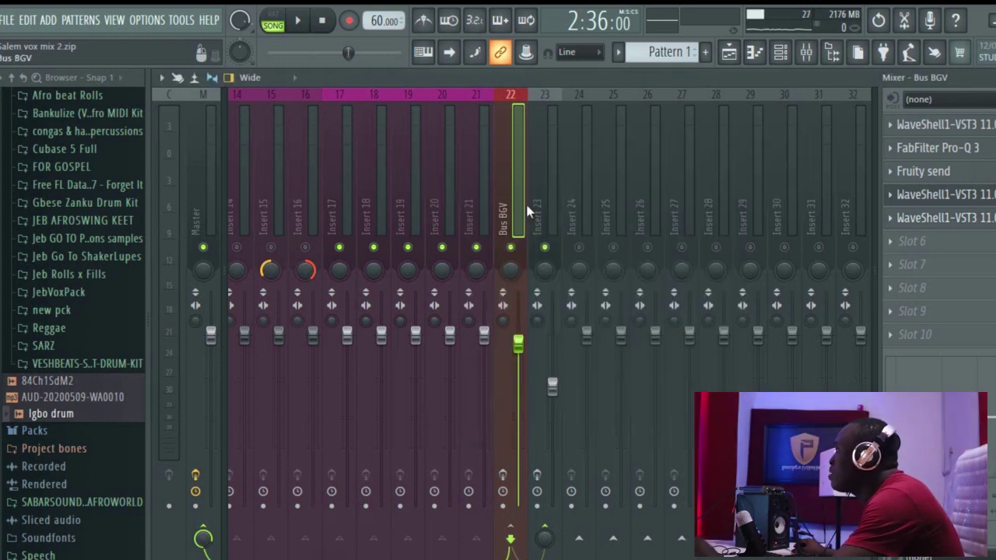
# Unsolo the vocal inserts so all mixer tracks are active, and play the loop to hear the full background vocals.
pyautogui.rightClick(442, 248)
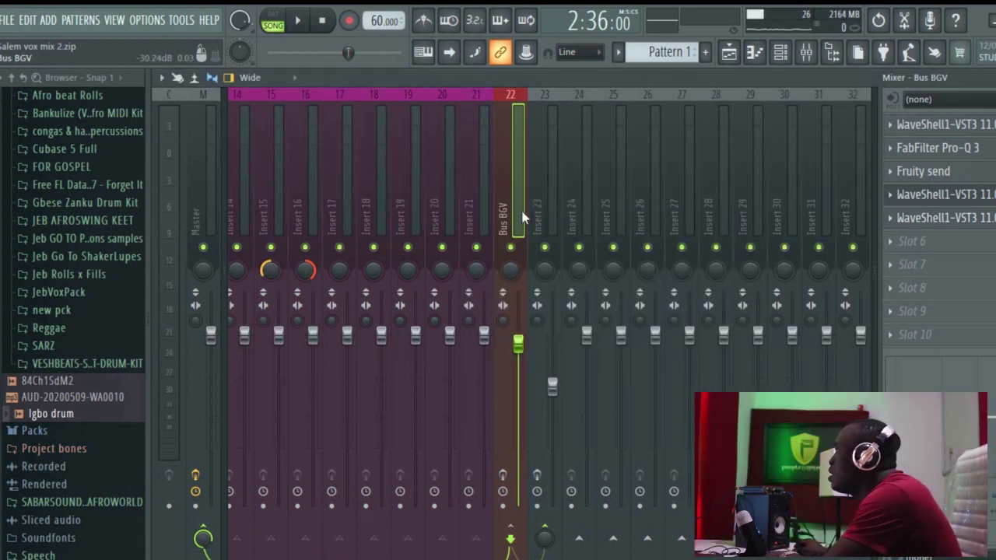
pyautogui.press('space')
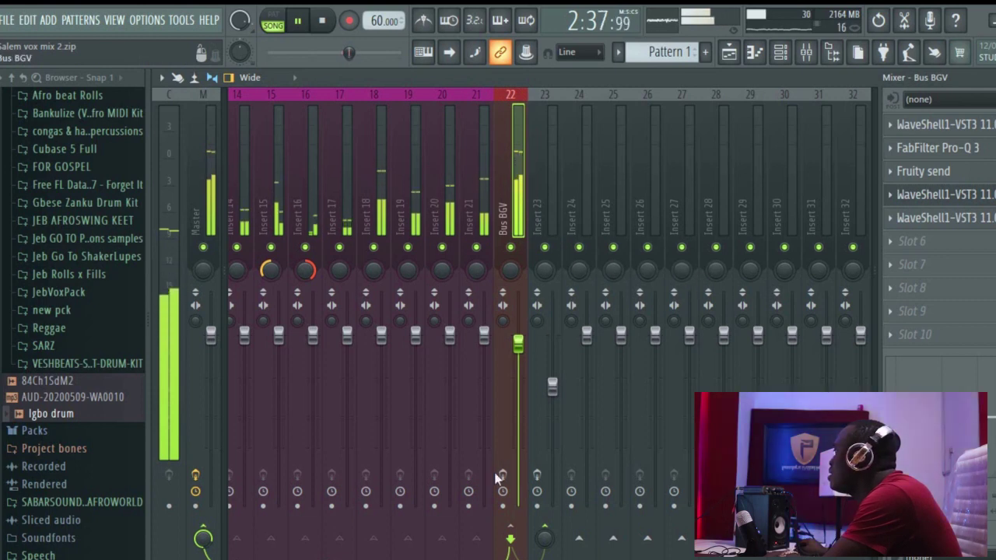
pyautogui.press('space')
pyautogui.press('space')
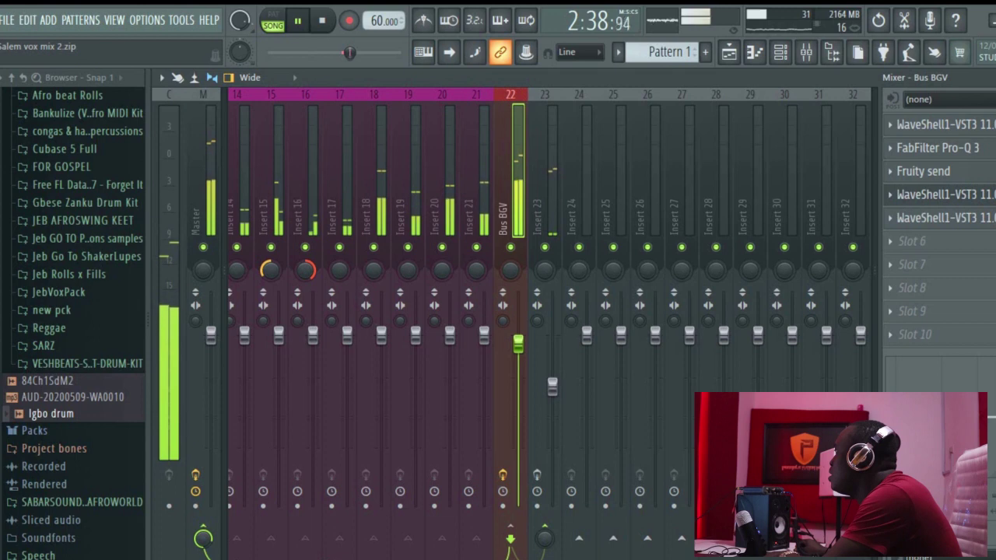
# During playback, examine the G-Master Buss Compressor and FabFilter Pro-Q 3 on Bus BGV, then close them and stop the song.
pyautogui.click(991, 127)
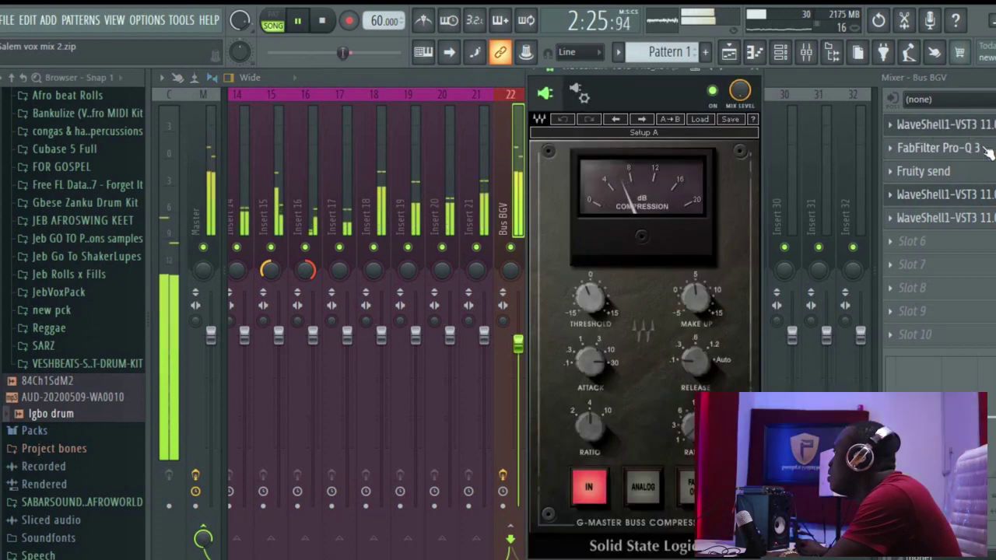
pyautogui.click(755, 70)
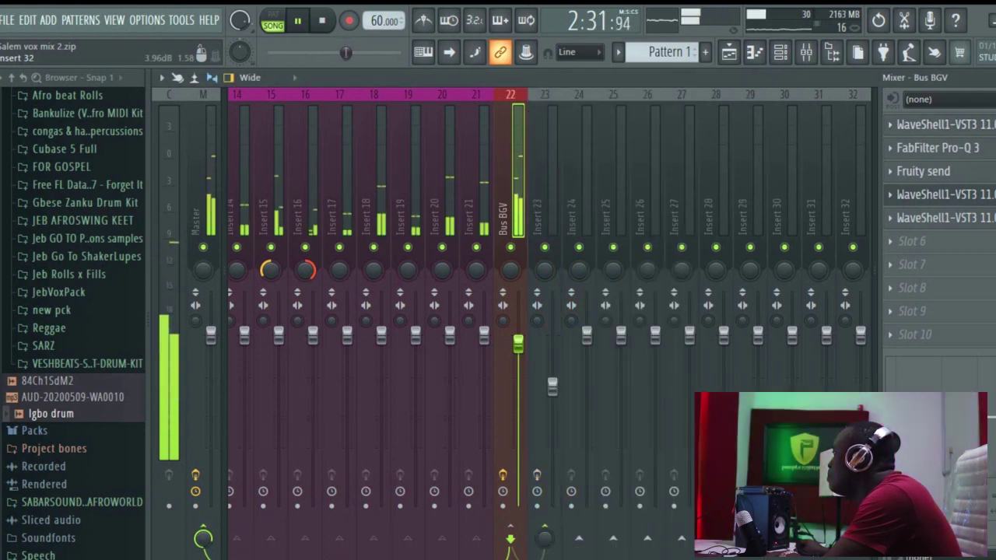
pyautogui.click(986, 152)
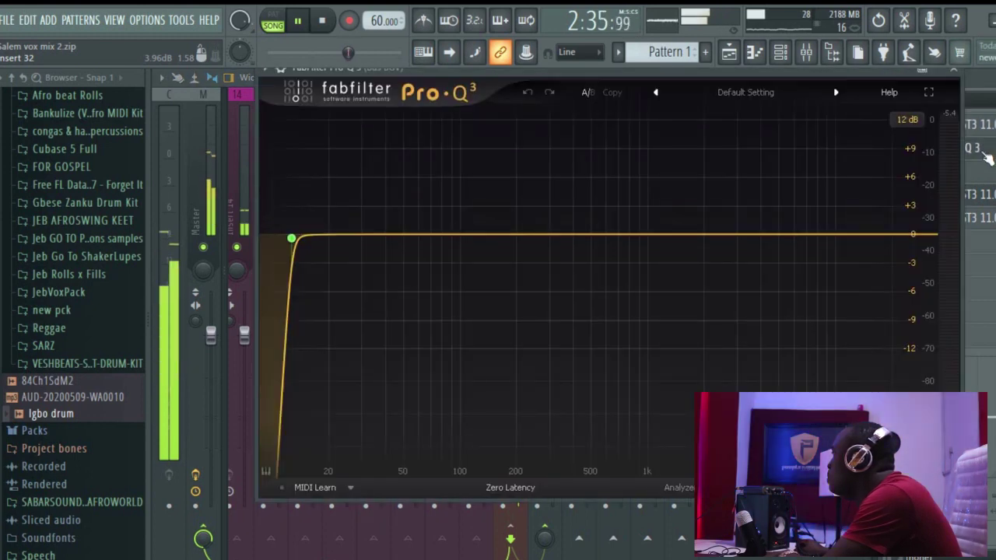
pyautogui.click(982, 152)
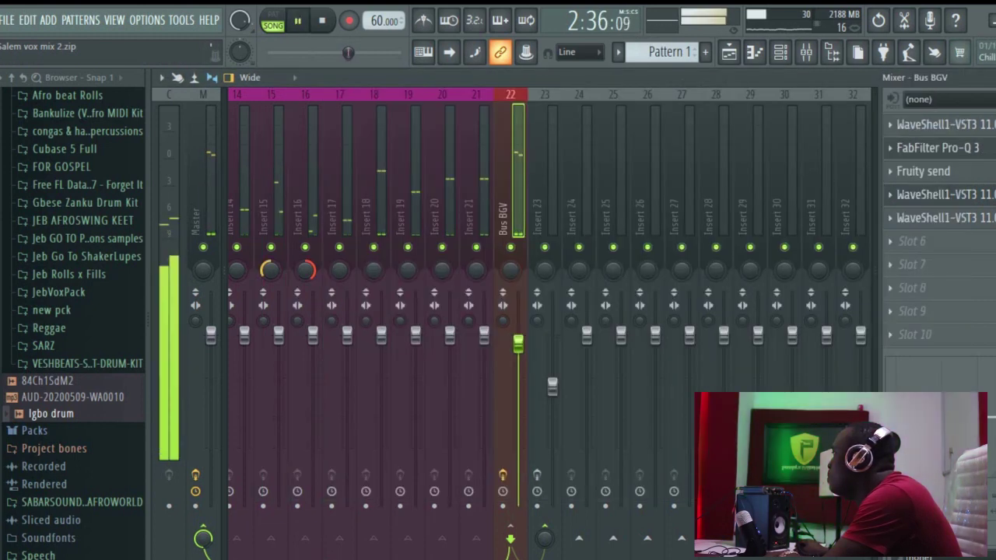
pyautogui.click(954, 150)
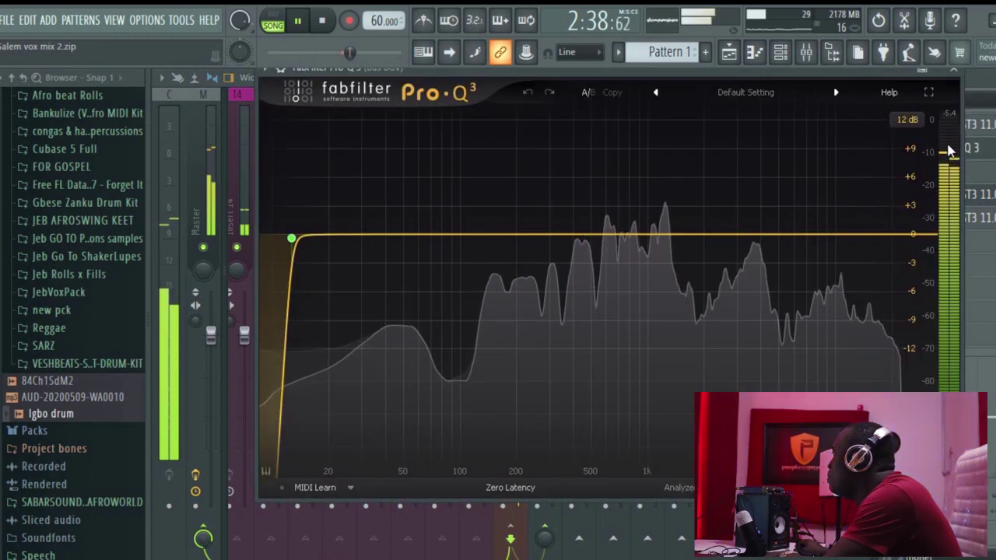
pyautogui.click(954, 71)
pyautogui.press('space')
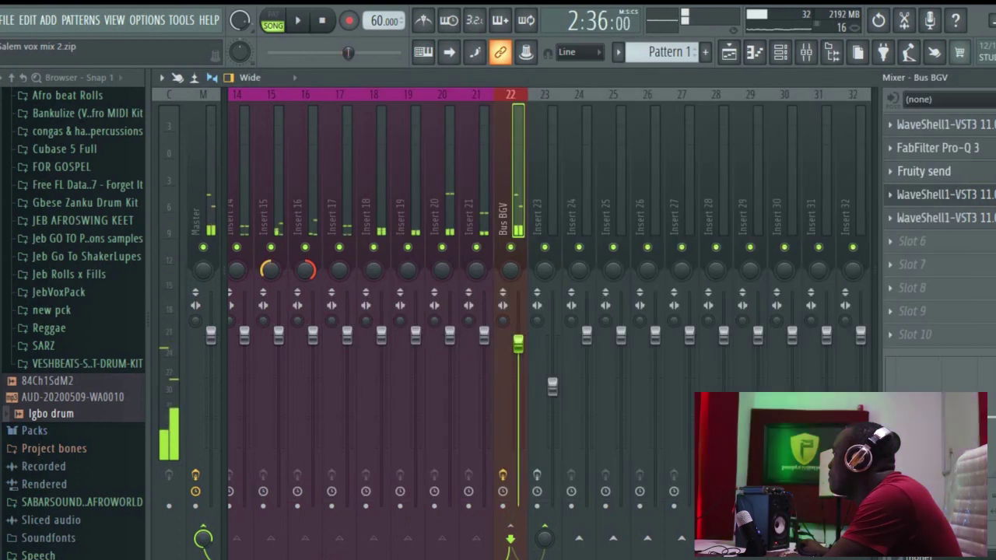
# Open the Fruity send on Bus BGV, look at its dry, send-to, pan and volume settings, then close it.
pyautogui.doubleClick(976, 179)
pyautogui.click(976, 180)
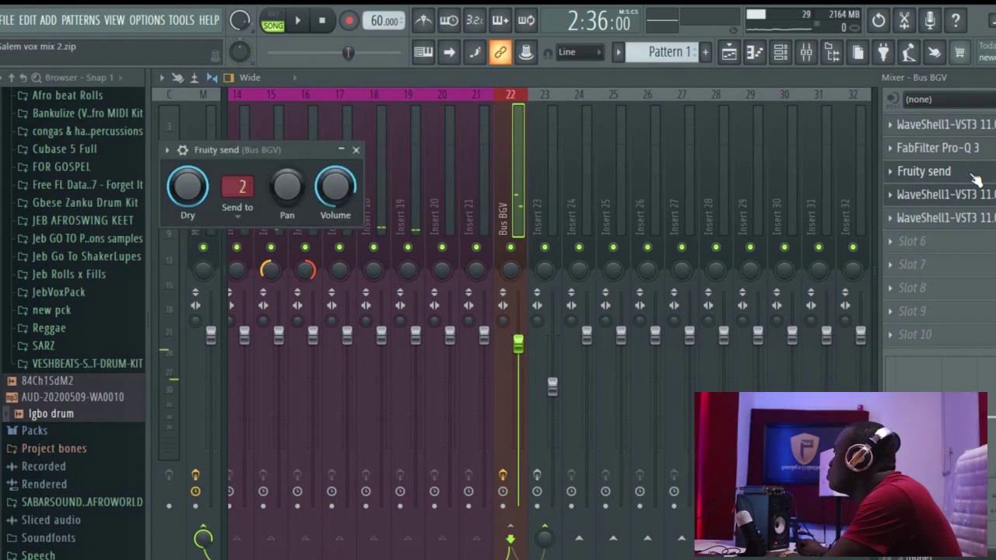
pyautogui.click(976, 180)
pyautogui.click(976, 180)
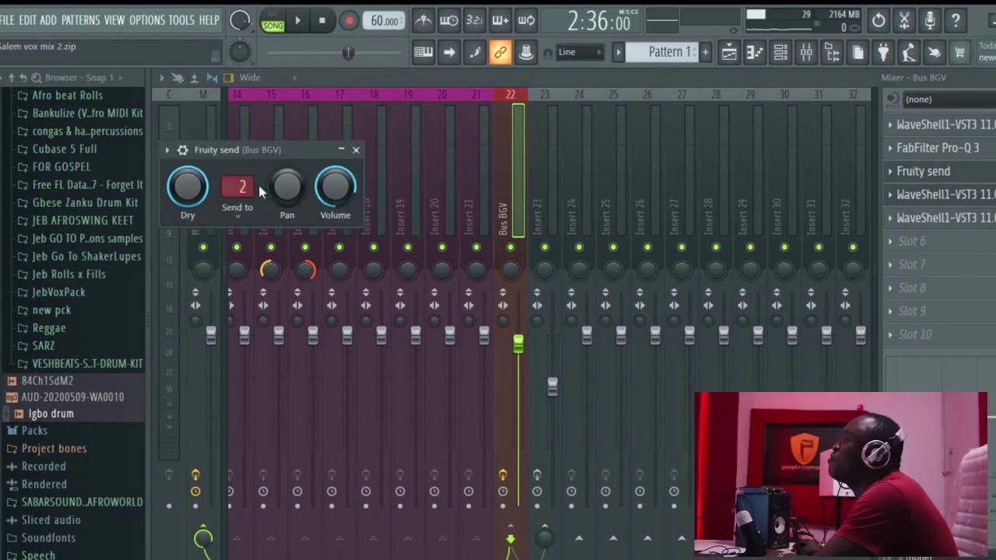
pyautogui.moveTo(247, 153); pyautogui.dragTo(436, 155)
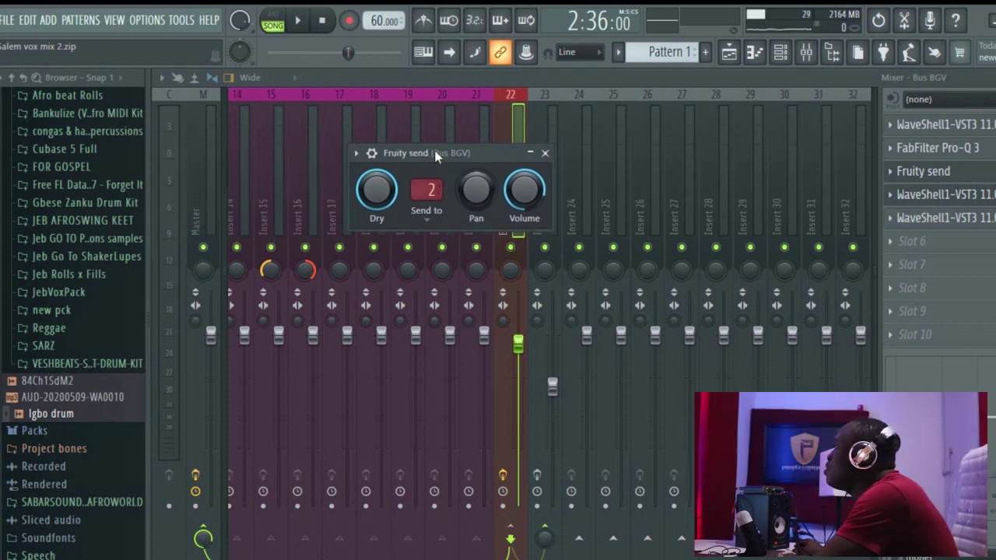
pyautogui.click(545, 154)
# Compare Bus BGV with Insert 23 and inspect the ValhallaVintageVerb reverb on Insert 23, then close it.
pyautogui.click(556, 144)
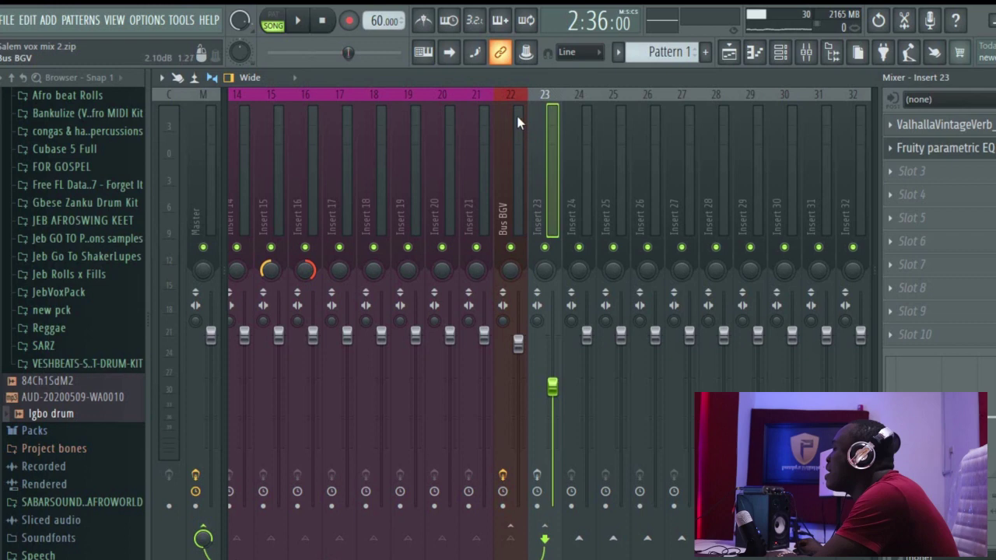
pyautogui.click(519, 140)
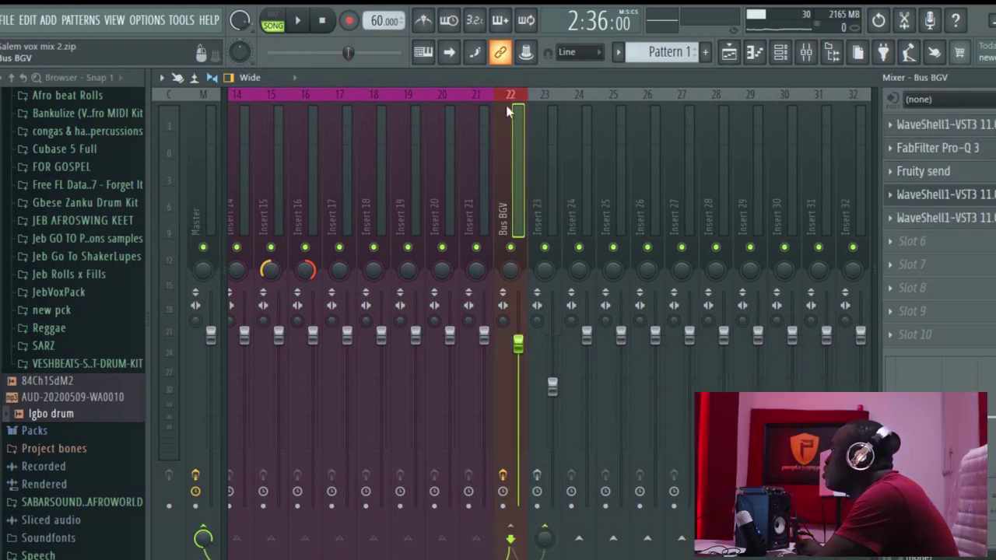
pyautogui.click(551, 149)
pyautogui.click(932, 127)
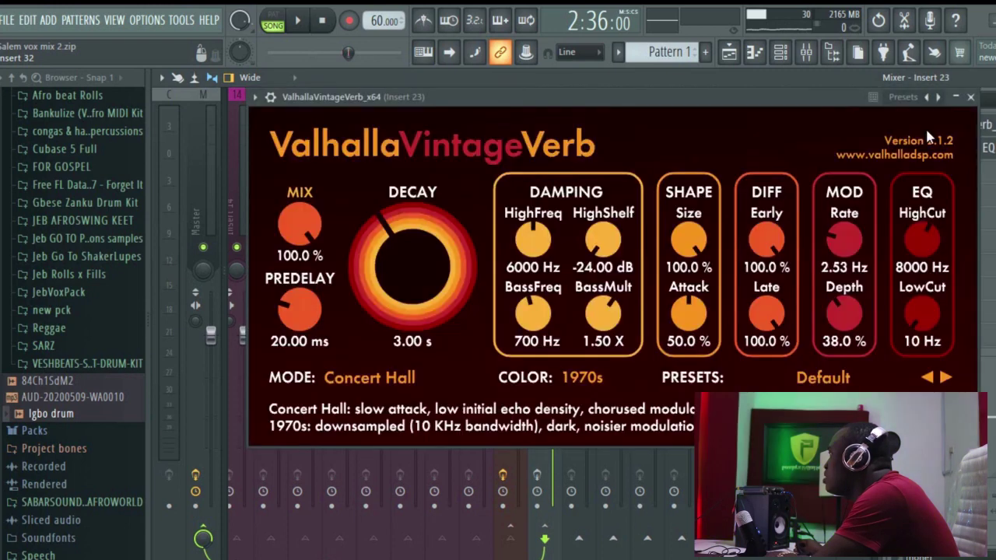
pyautogui.click(972, 98)
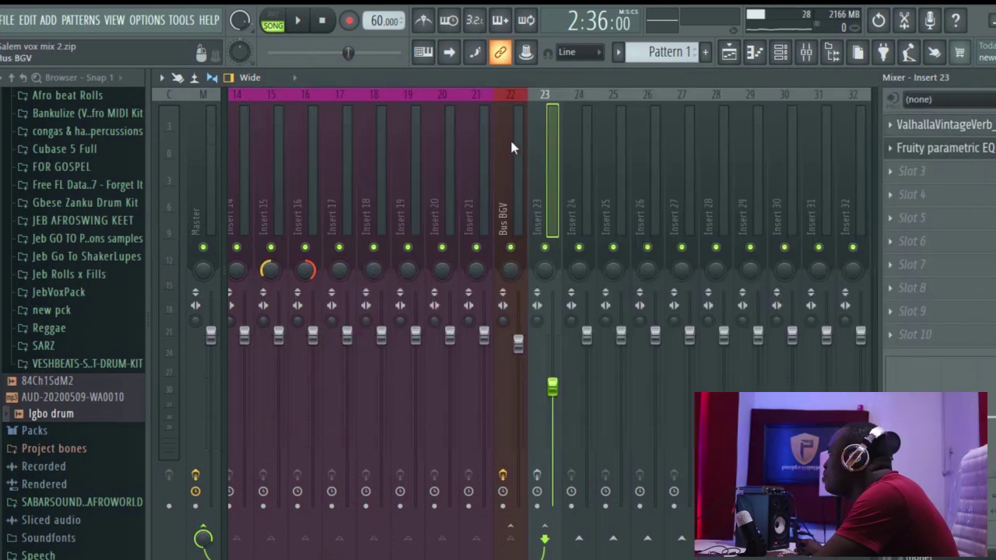
# Go back to Bus BGV and reopen its Fruity send to check the send settings again.
pyautogui.click(510, 141)
pyautogui.doubleClick(928, 173)
pyautogui.click(927, 173)
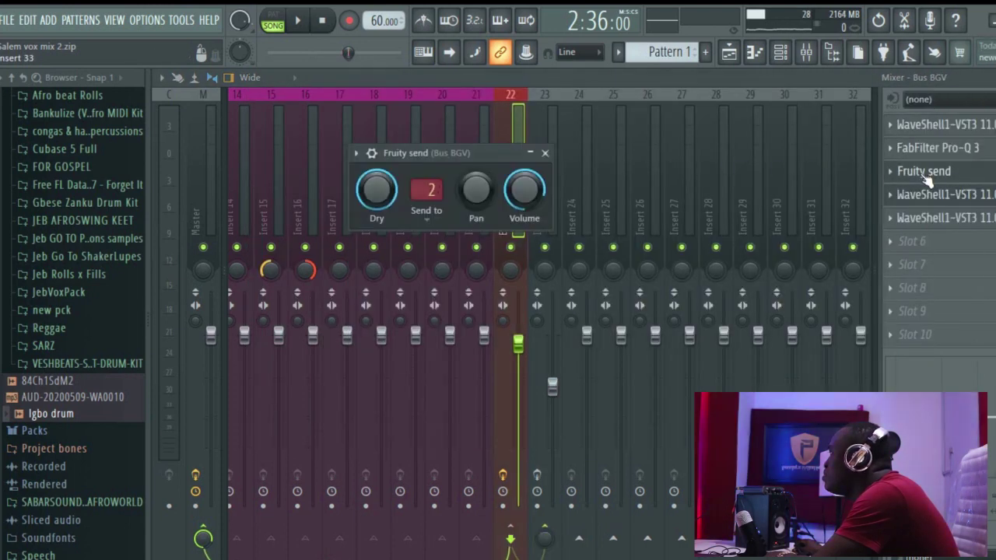
# Return to Insert 23 and take another look at its ValhallaVintageVerb settings, then close the reverb.
pyautogui.click(553, 114)
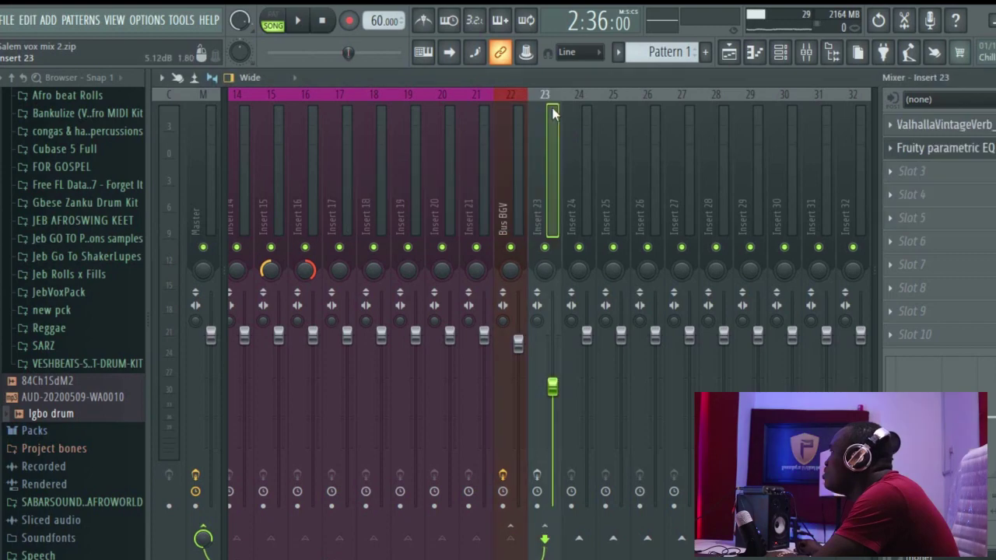
pyautogui.click(956, 133)
pyautogui.moveTo(336, 113)
pyautogui.mouseDown()
pyautogui.moveTo(560, 190)
pyautogui.moveTo(221, 110)
pyautogui.moveTo(351, 122)
pyautogui.mouseUp()
pyautogui.click(984, 108)
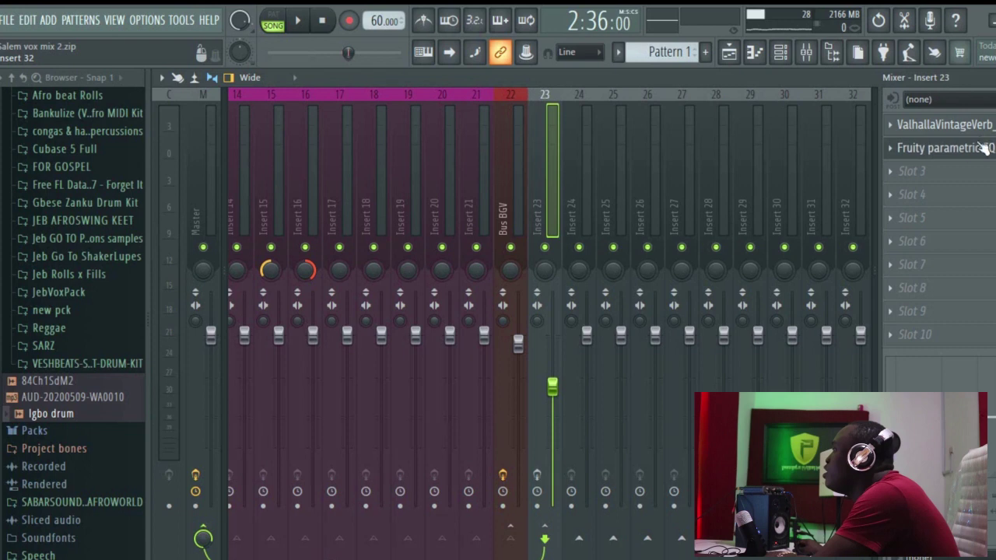
# Open Fruity parametric EQ 2 on Insert 23 and maximize it to examine its filter curve, then restore its window size.
pyautogui.click(956, 149)
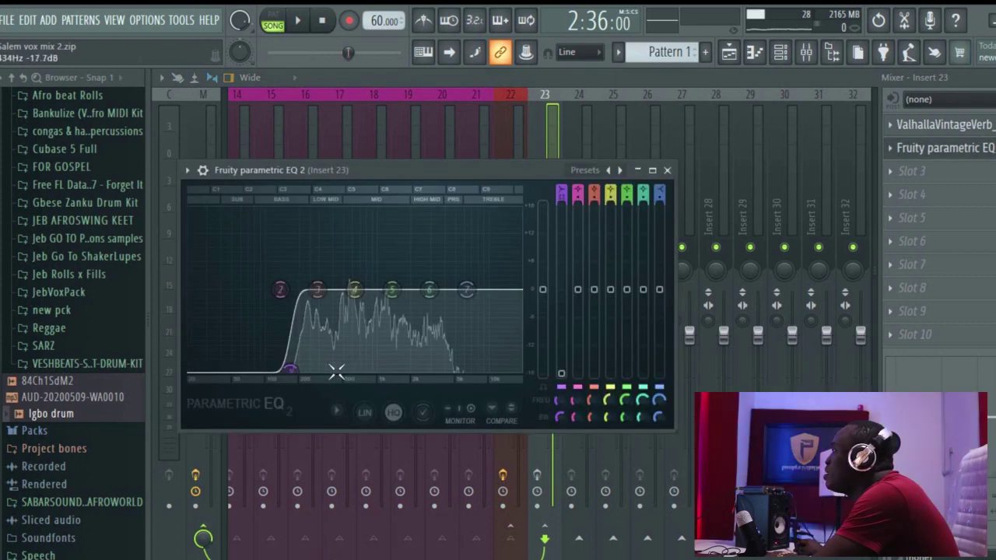
pyautogui.click(652, 170)
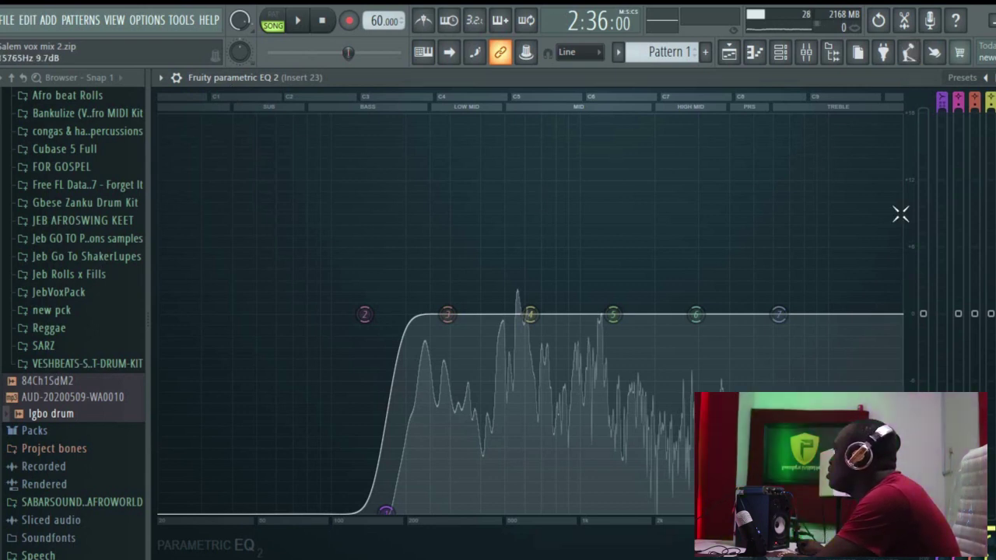
pyautogui.click(994, 77)
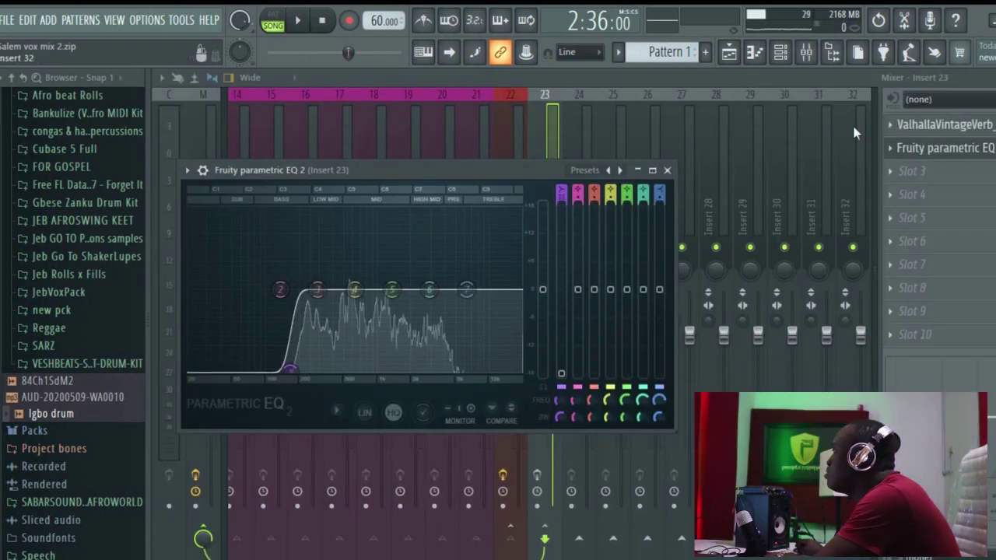
# Close the Insert 23 equalizer, start playback, and inspect the Waves Enigma settings on Bus BGV before closing that plugin.
pyautogui.click(667, 170)
pyautogui.press('space')
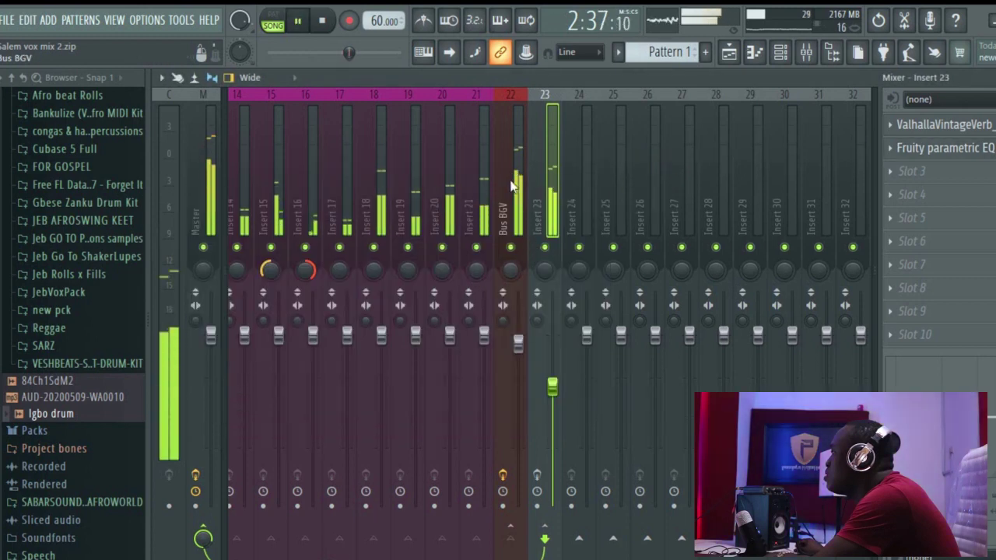
pyautogui.click(520, 344)
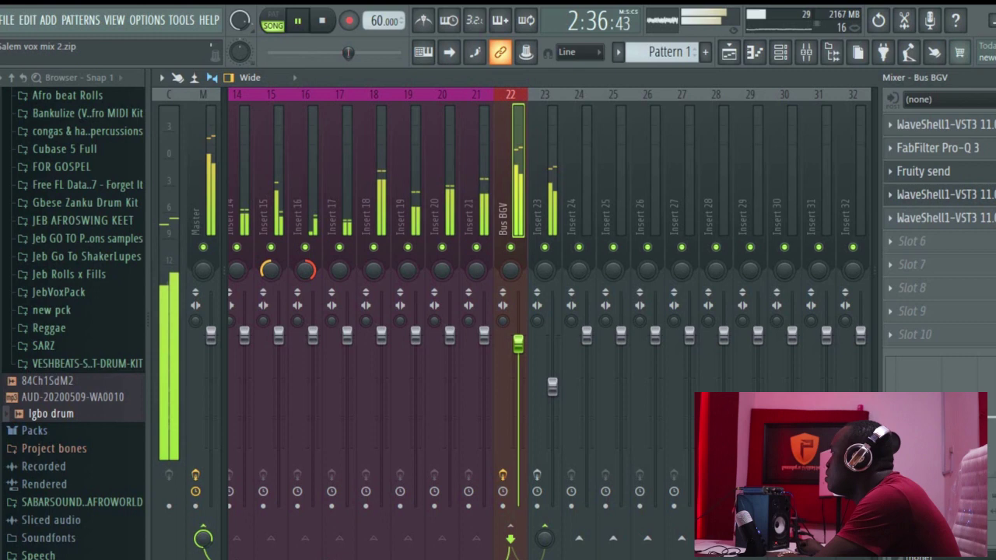
pyautogui.click(983, 196)
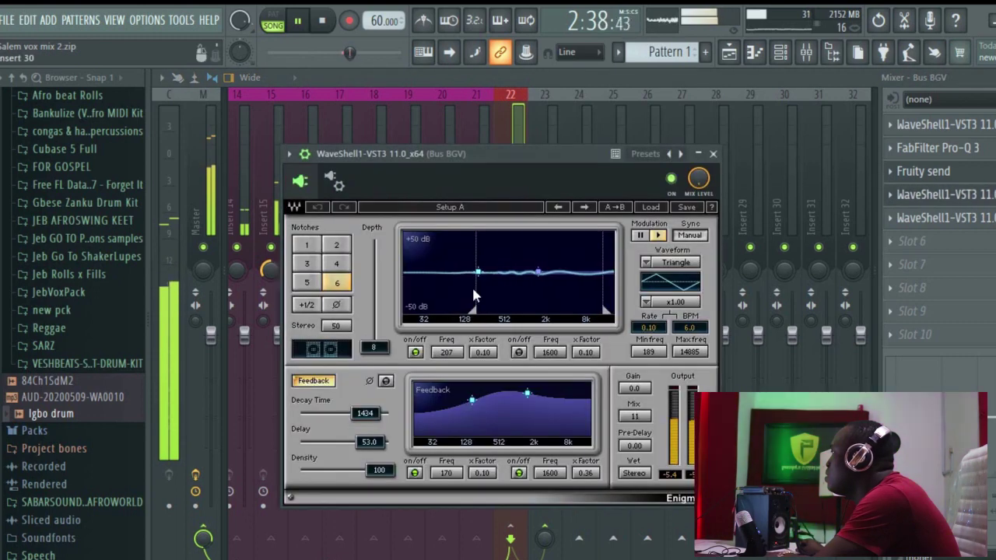
pyautogui.press('Escape')
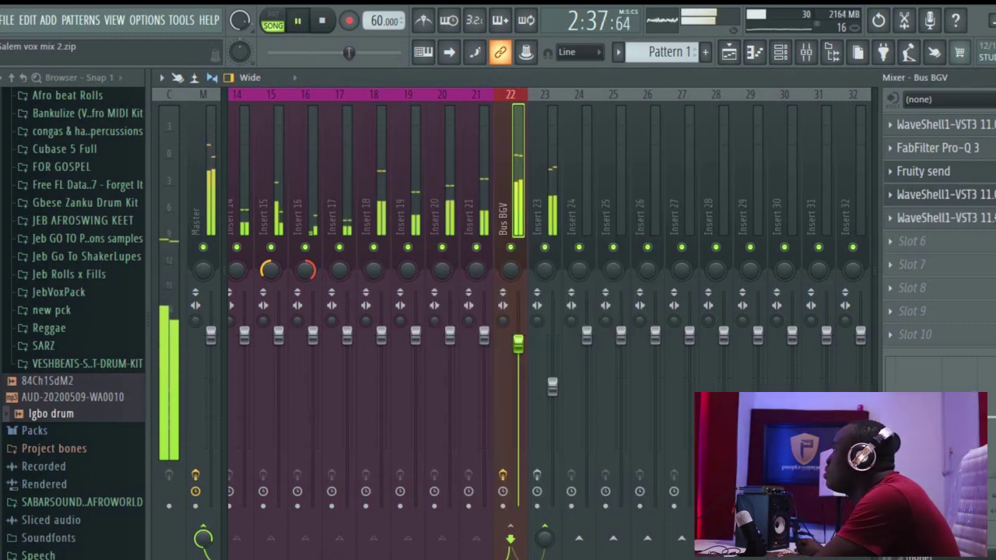
# Open the Waves stereo imager on Bus BGV, reduce its Width to 0.00, and raise it to 2.33 during playback.
pyautogui.press('space')
pyautogui.click(888, 217)
pyautogui.moveTo(472, 253); pyautogui.dragTo(464, 319)
pyautogui.press('space')
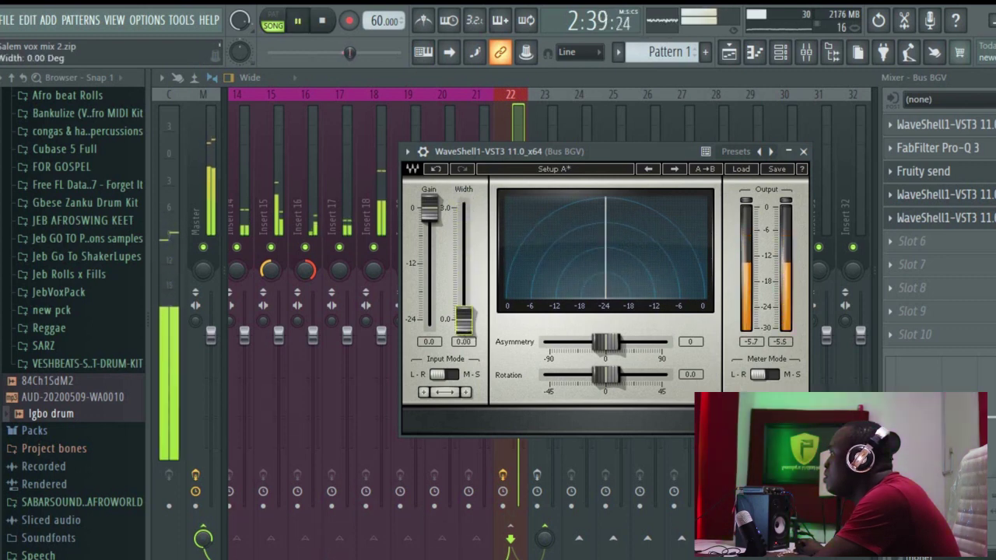
pyautogui.moveTo(468, 321); pyautogui.dragTo(465, 225)
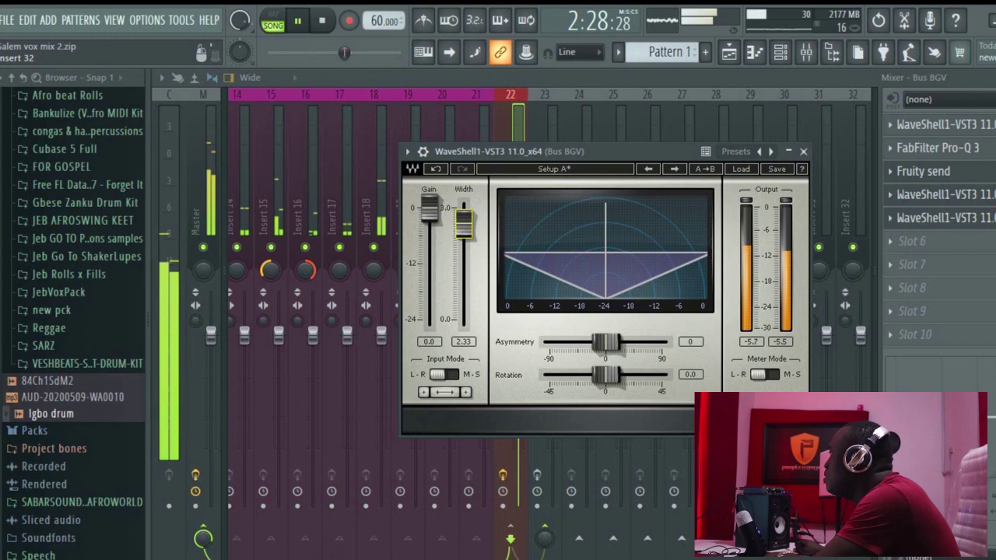
# In FabFilter Pro-Q 3 on Bus BGV, move the low cut to about 18.9 Hz, then close the equalizer.
pyautogui.click(944, 146)
pyautogui.moveTo(294, 239)
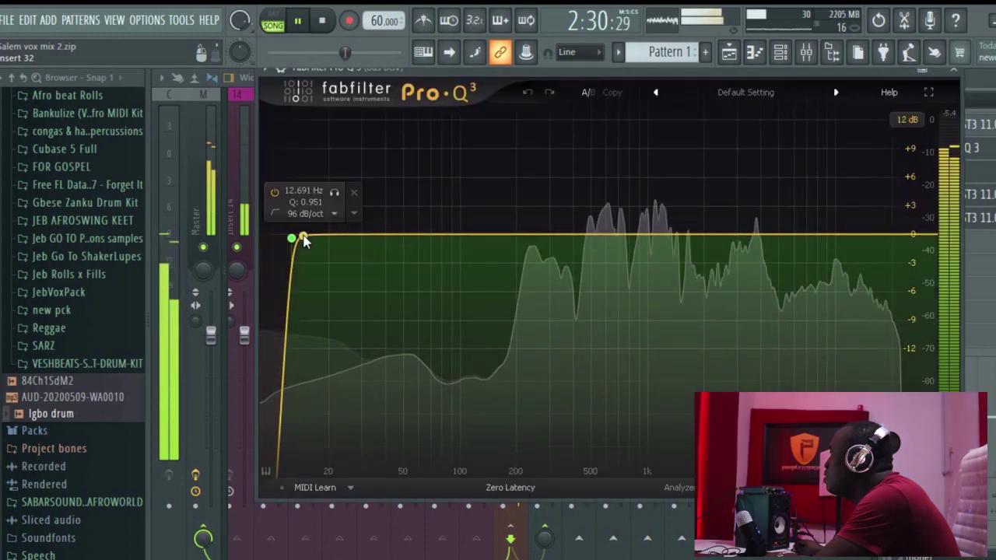
pyautogui.moveTo(291, 239); pyautogui.dragTo(324, 245)
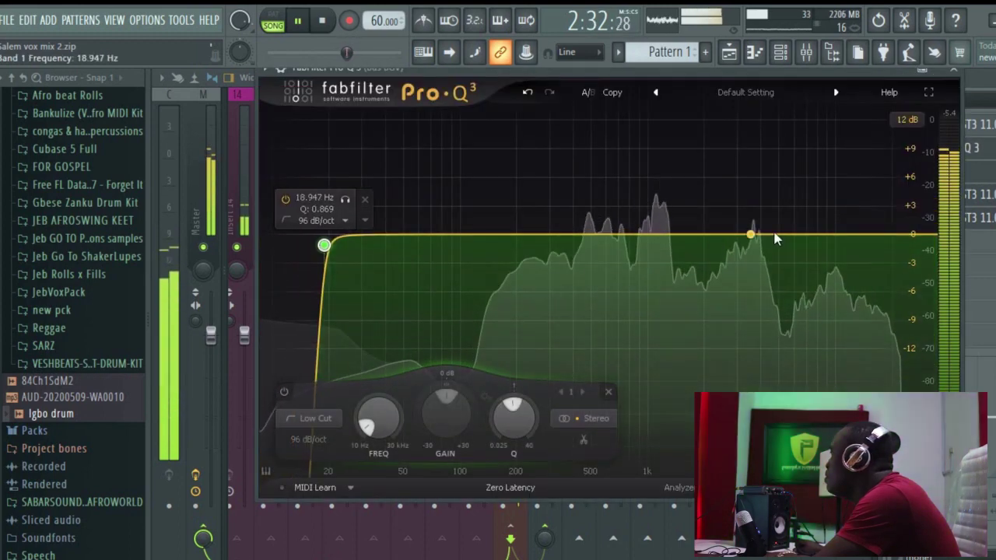
pyautogui.click(954, 72)
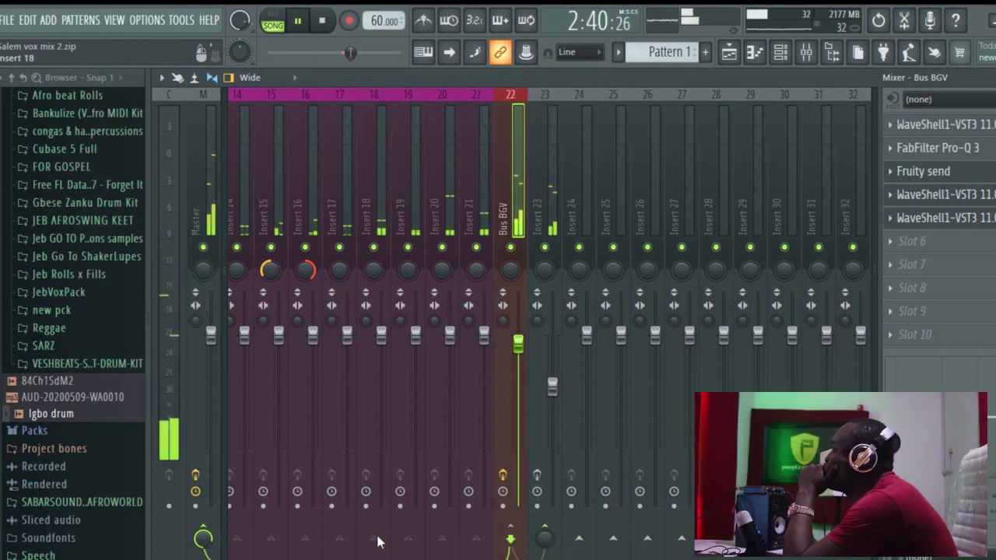
# Look across the background vocal tracks in the mixer, switch on the effects of Insert 23 during playback, and pause the song.
pyautogui.hscroll(-5, 477, 277)
pyautogui.hscroll(-4, 476, 276)
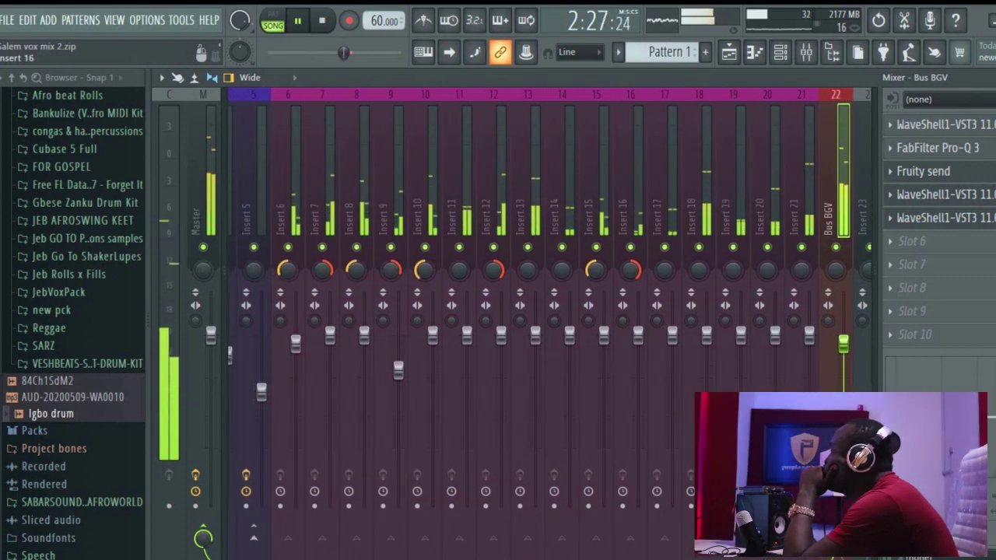
pyautogui.hscroll(11, 476, 277)
pyautogui.hscroll(1, 414, 201)
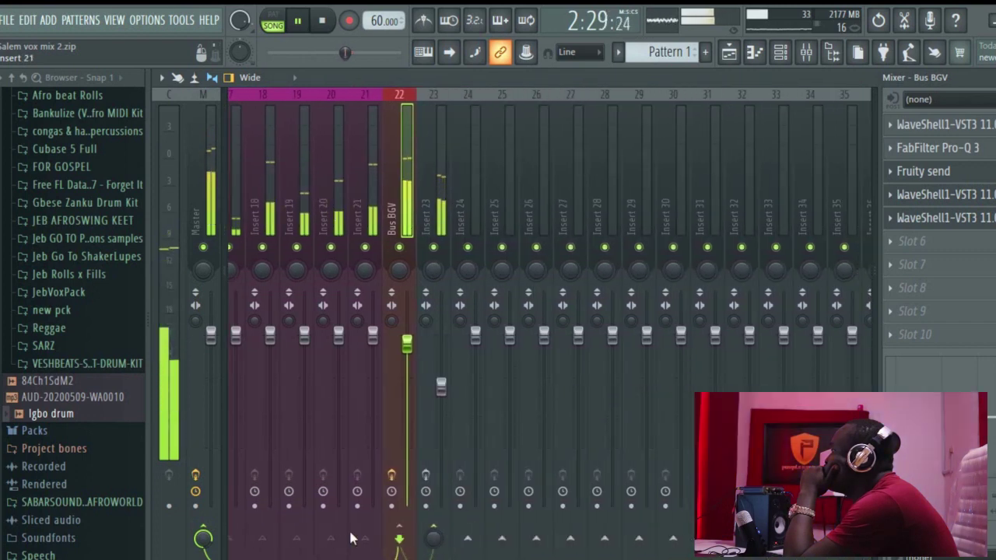
pyautogui.click(424, 171)
pyautogui.click(403, 167)
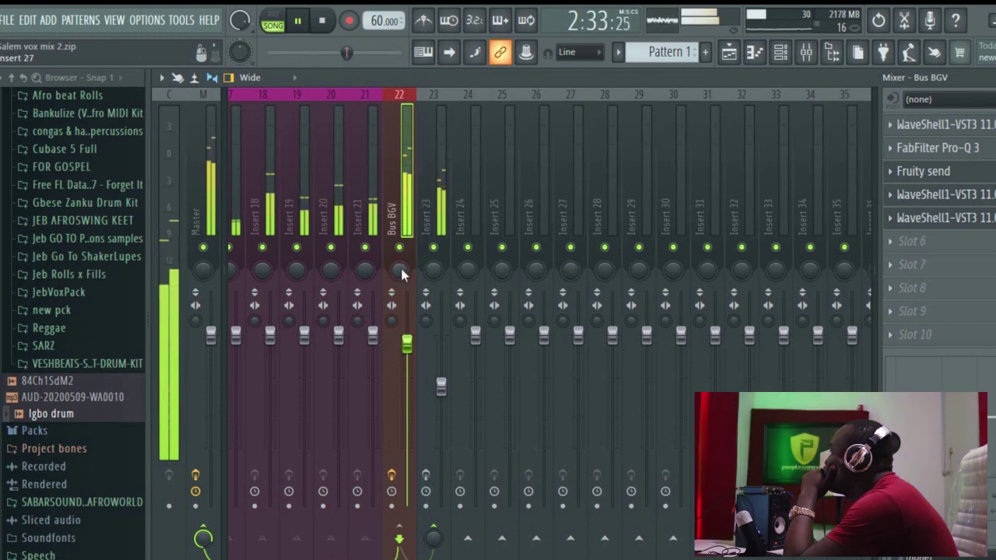
pyautogui.click(427, 477)
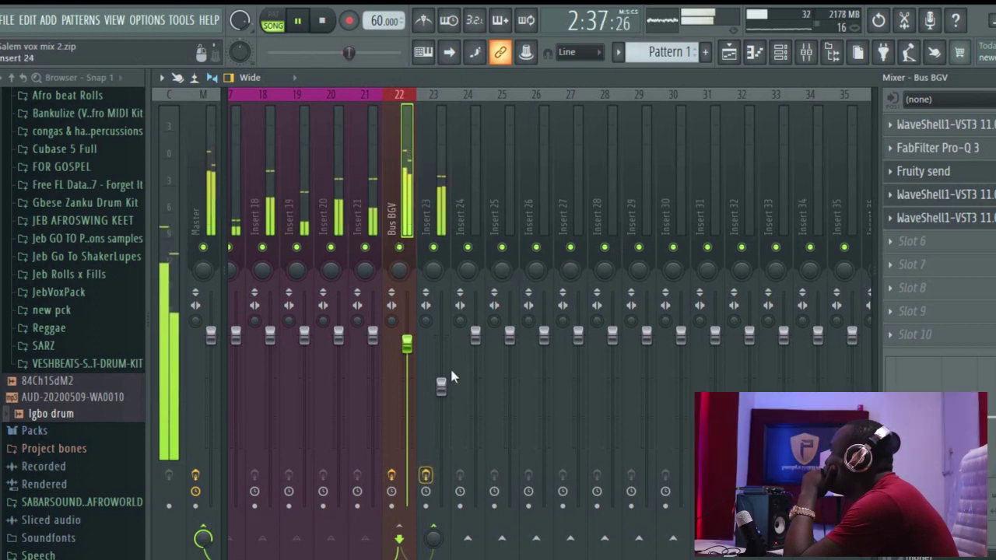
pyautogui.click(298, 22)
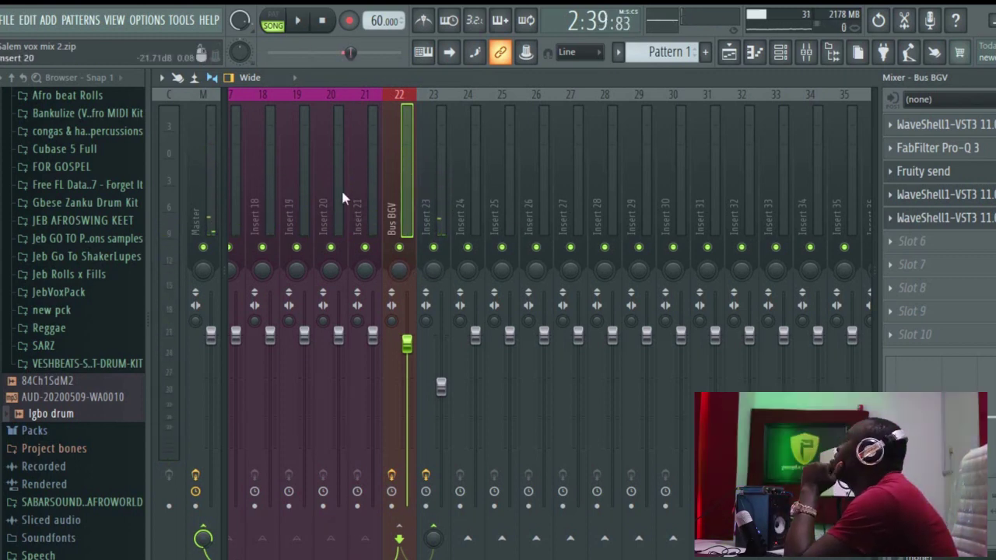
pyautogui.click(437, 215)
pyautogui.click(393, 173)
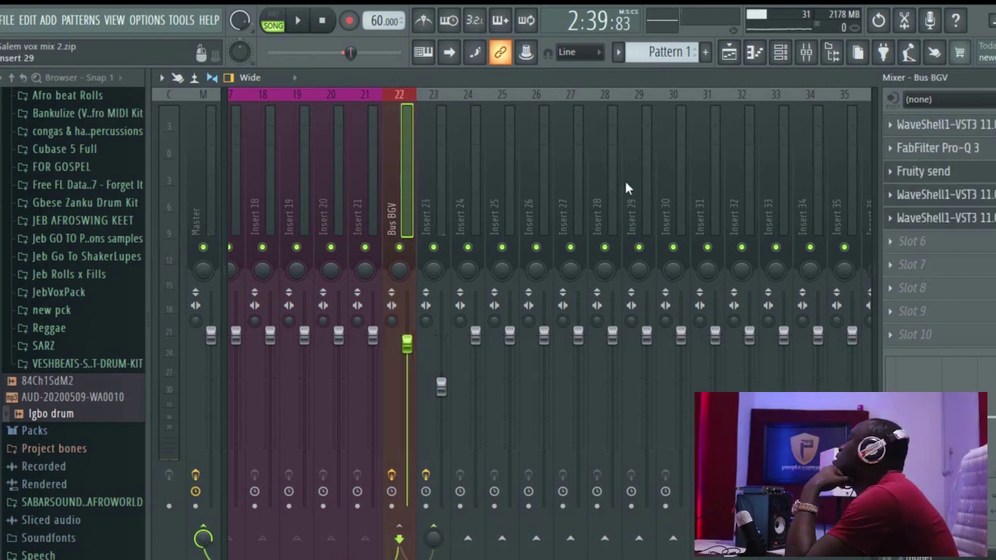
# Resume playback and examine the spectrum in Insert 23's Fruity parametric EQ 2 at maximized size, then close it.
pyautogui.click(301, 23)
pyautogui.click(437, 159)
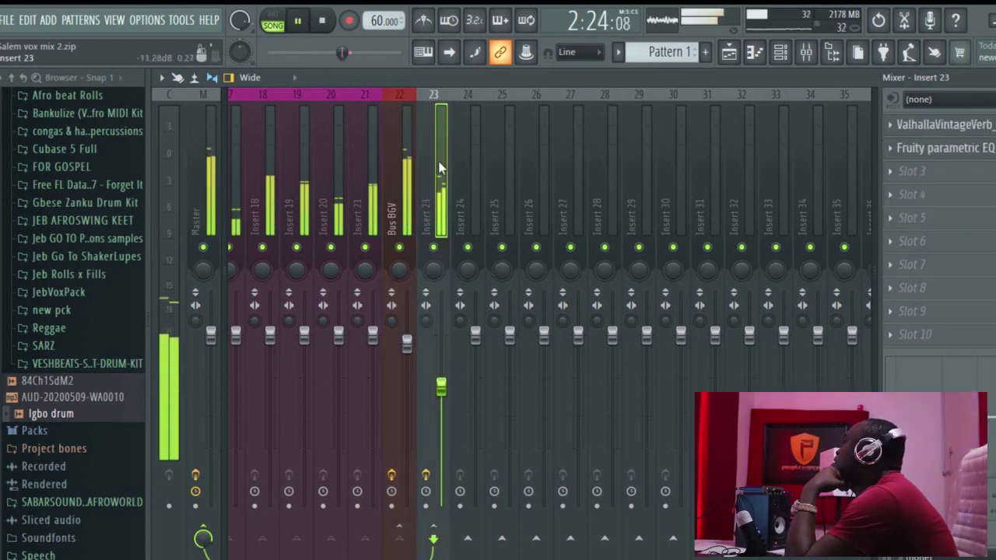
pyautogui.click(949, 149)
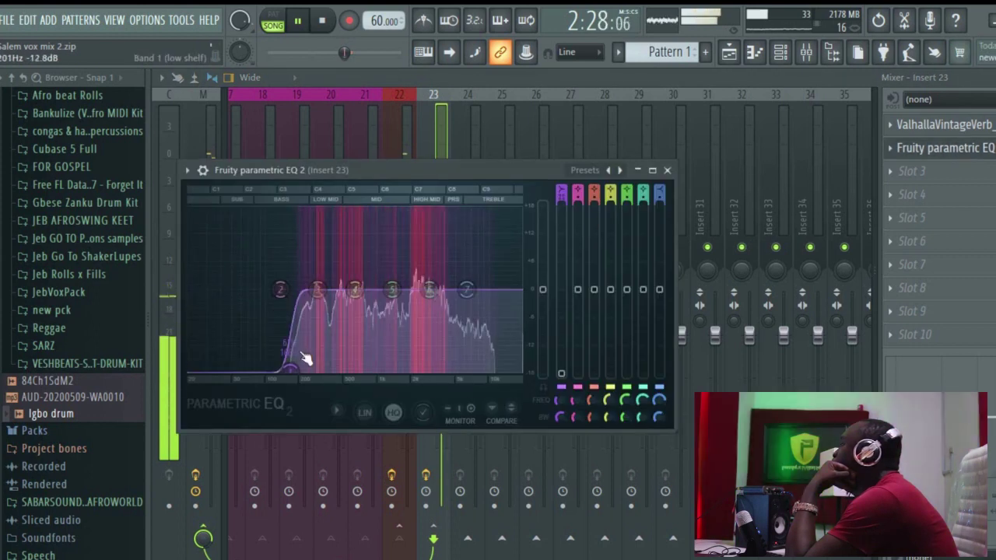
pyautogui.click(653, 172)
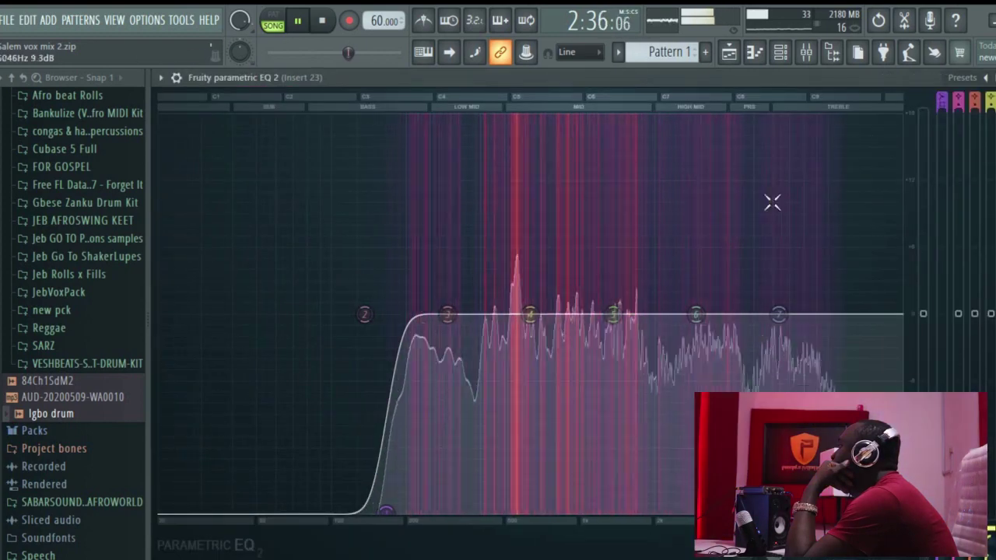
pyautogui.click(989, 77)
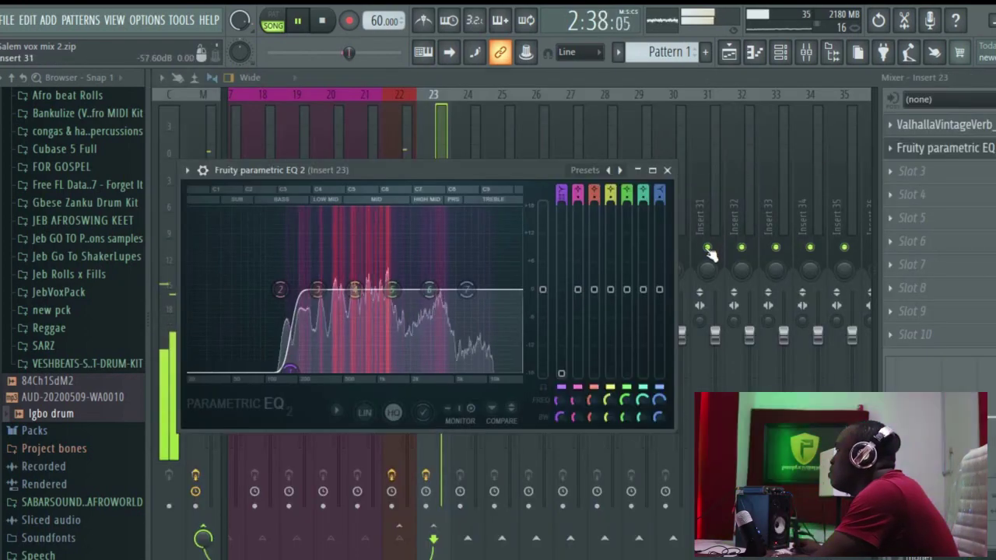
pyautogui.click(667, 169)
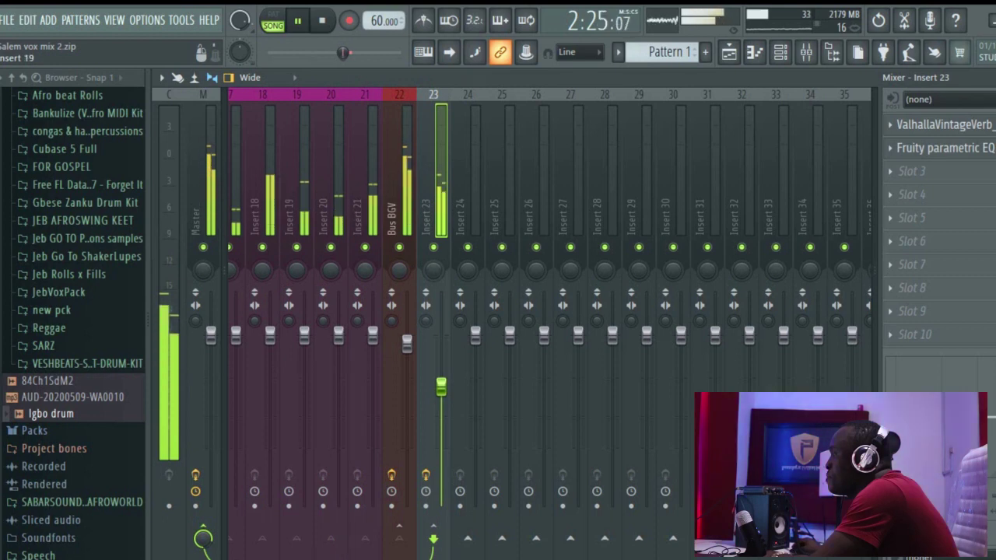
# Unmute the Salem main beat clip on Track 23 in the Playlist and clear the loop selection to play from bar 37.
pyautogui.moveTo(352, 559)
pyautogui.mouseDown()
pyautogui.moveTo(274, 557)
pyautogui.moveTo(334, 554)
pyautogui.mouseUp()
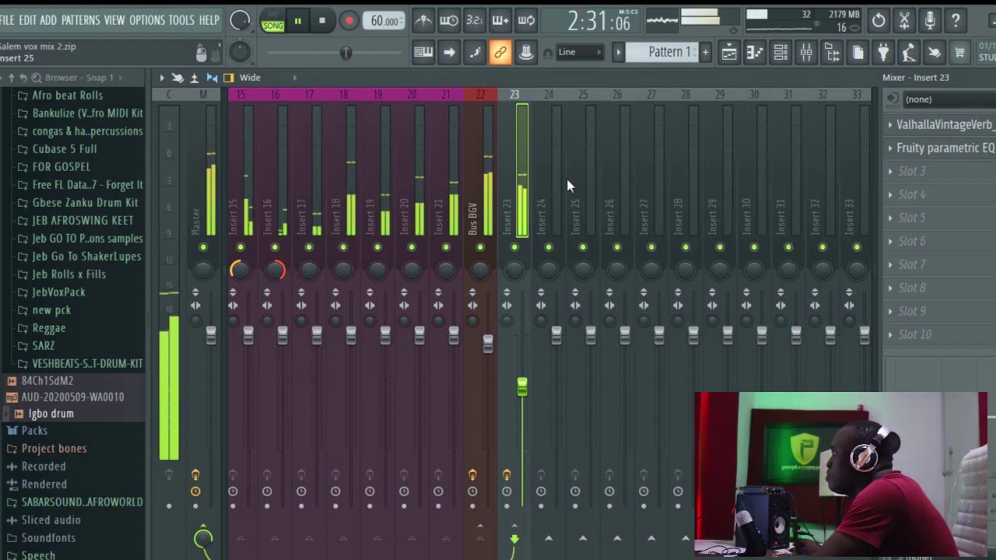
pyautogui.click(728, 53)
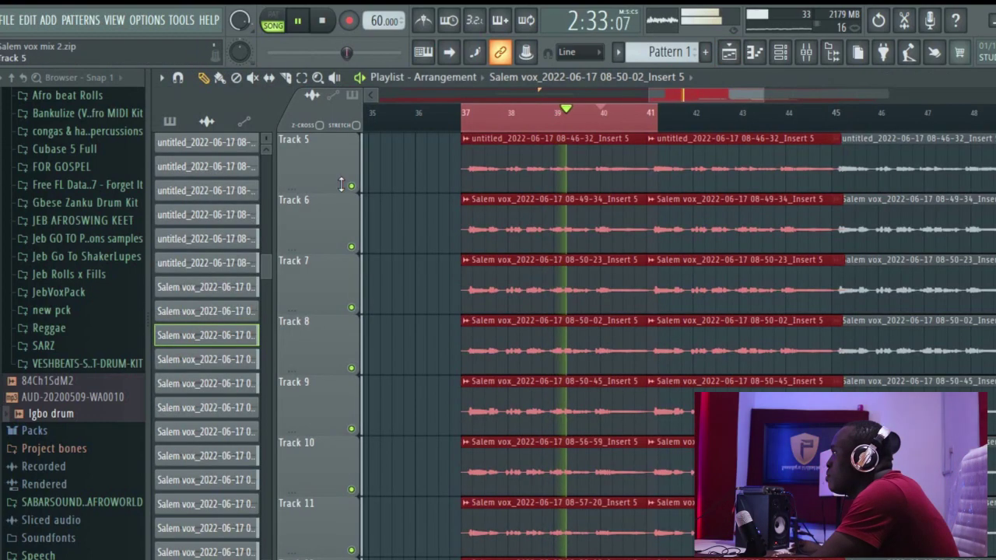
pyautogui.scroll(1, 455, 284)
pyautogui.scroll(4, 455, 285)
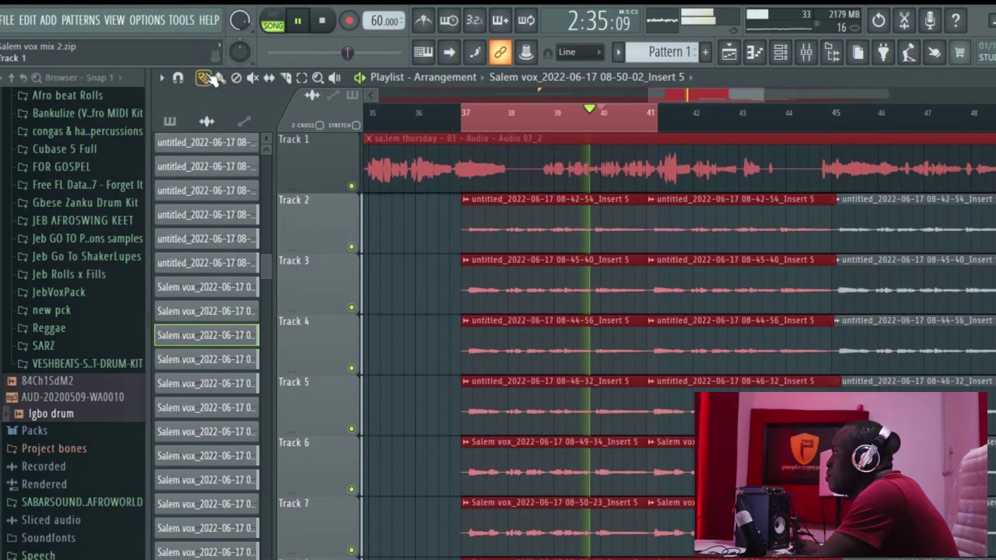
pyautogui.scroll(-19, 415, 281)
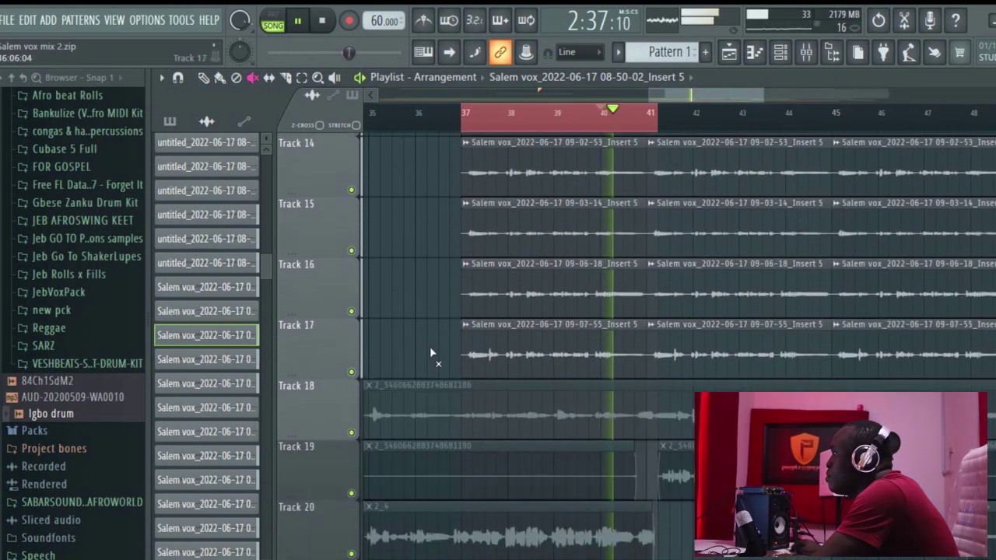
pyautogui.click(461, 320)
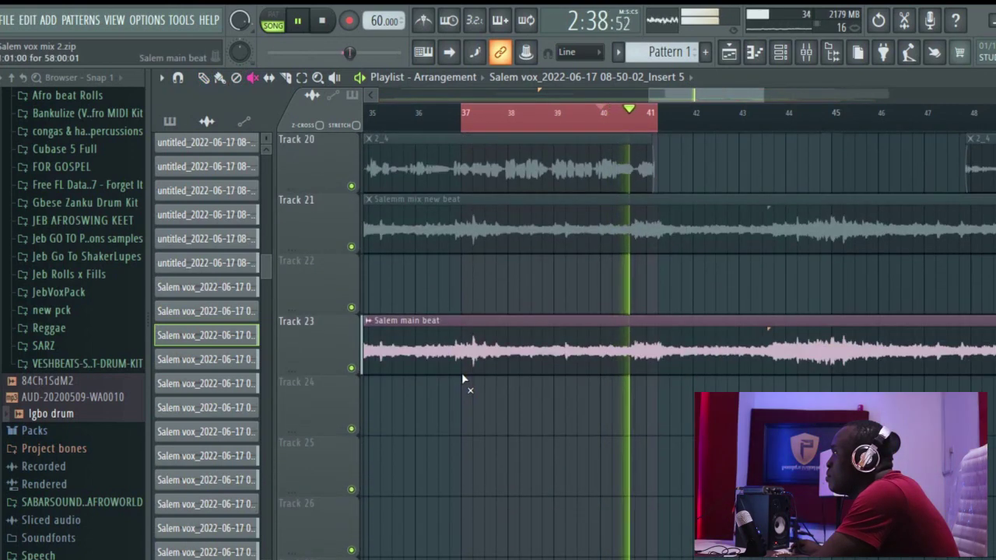
pyautogui.click(473, 116)
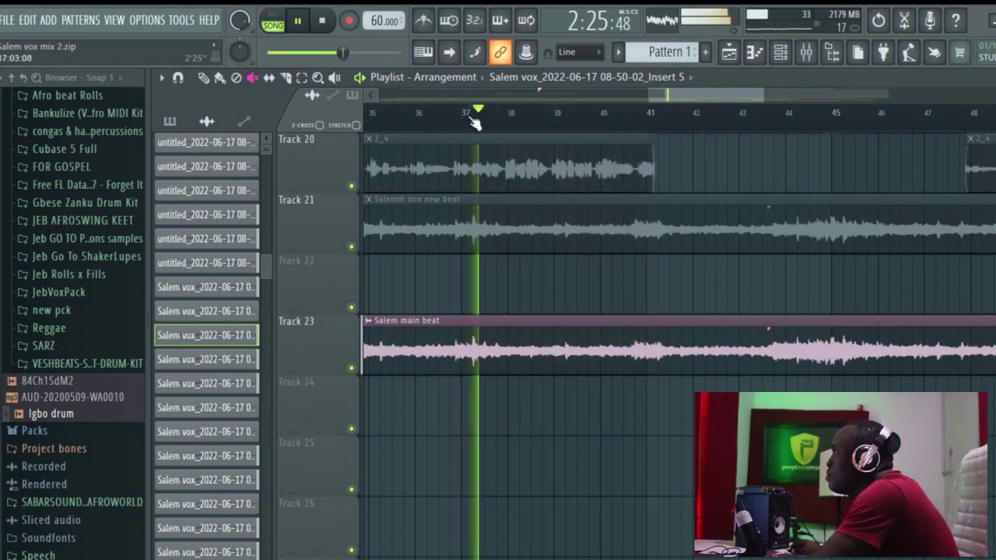
pyautogui.click(203, 78)
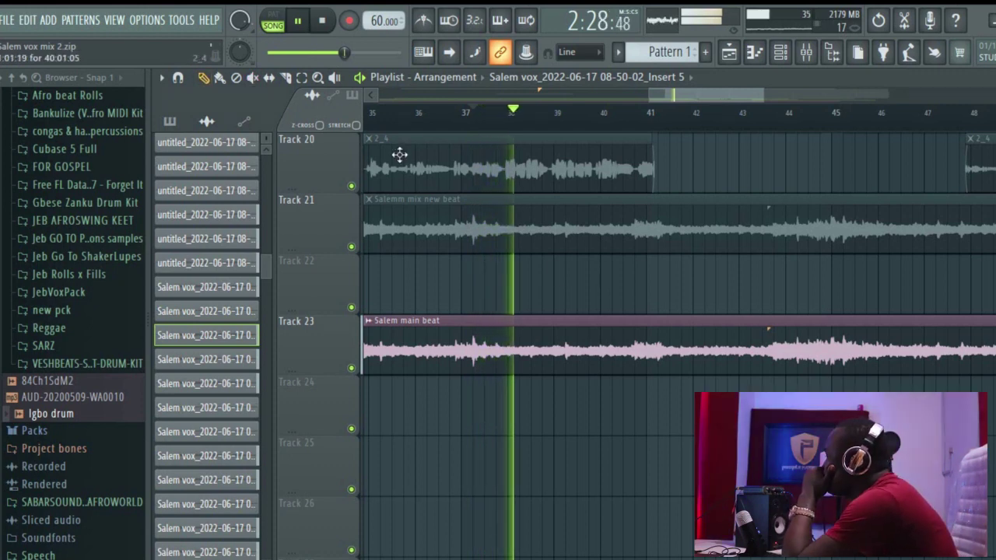
# Mute Track 19 in the Playlist and check the background vocal levels in the mixer.
pyautogui.scroll(1, 732, 306)
pyautogui.scroll(4, 732, 306)
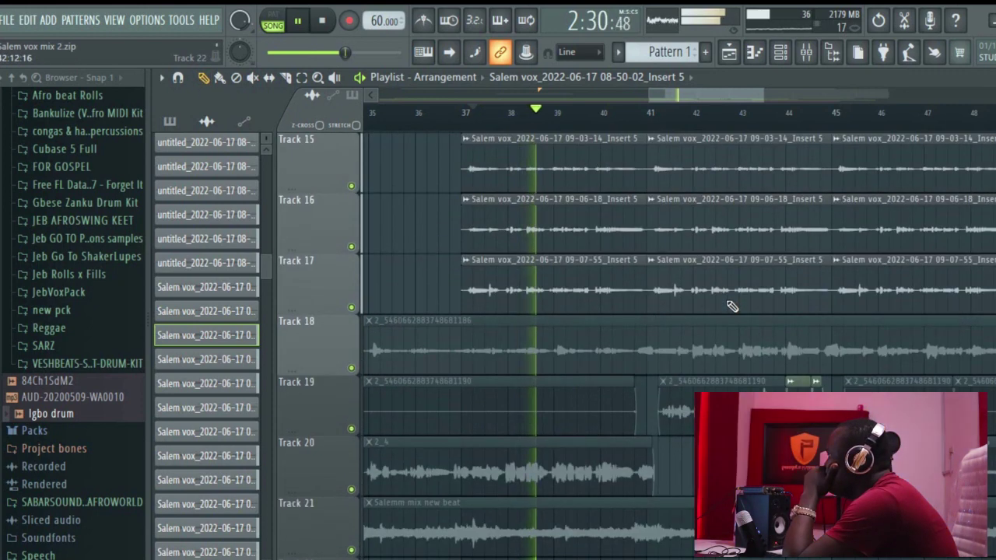
pyautogui.scroll(-3, 732, 305)
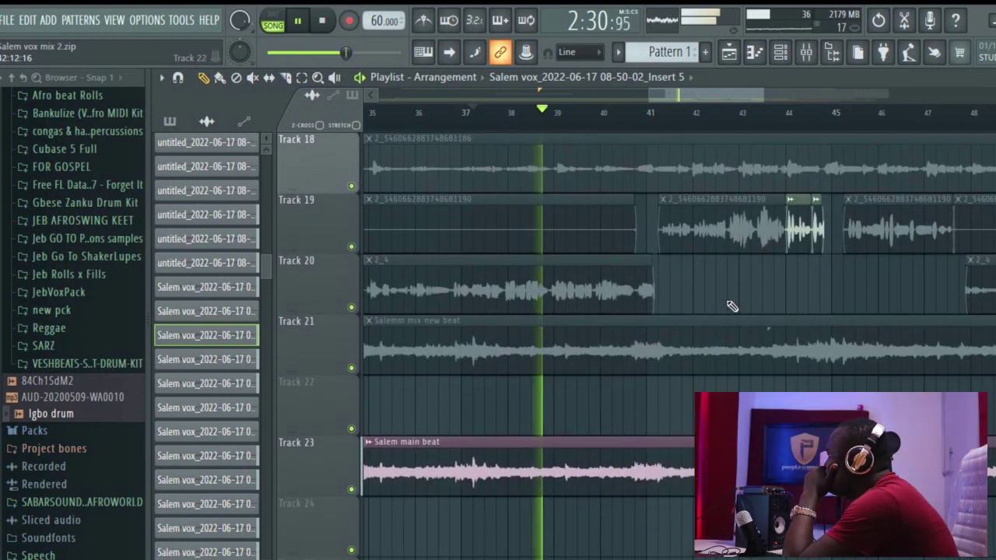
pyautogui.click(351, 246)
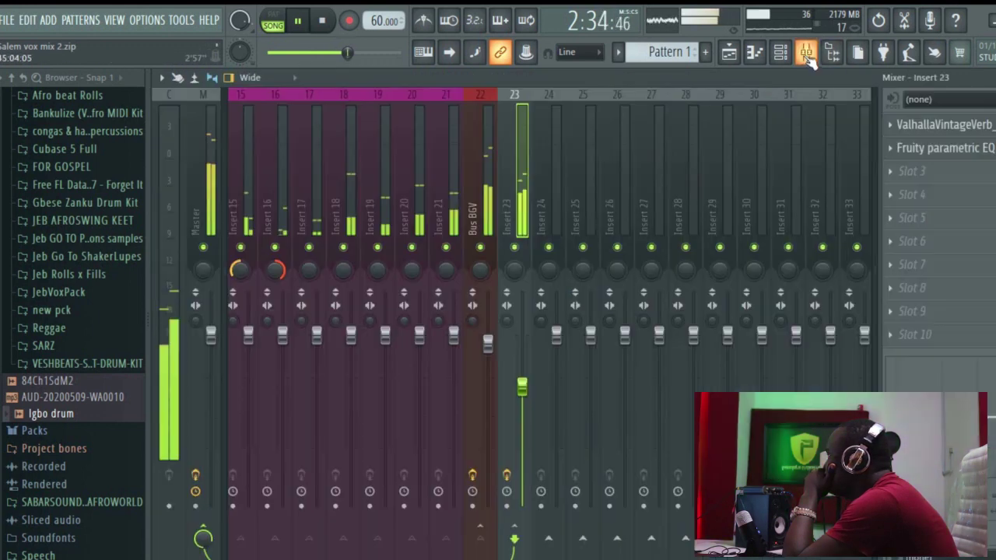
pyautogui.click(806, 52)
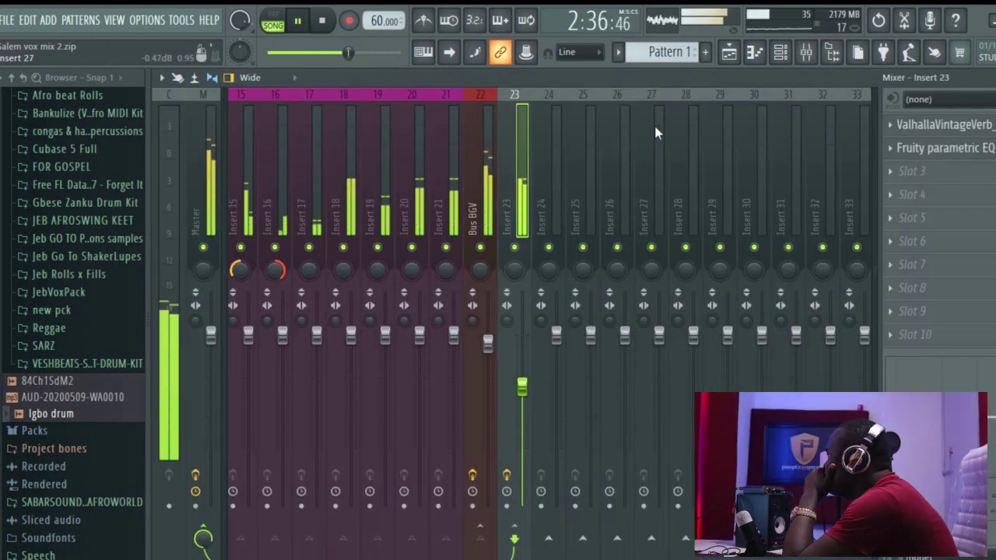
# Return to the Playlist and follow the beat and vocal arrangement from about bar 41 onward during playback.
pyautogui.click(732, 54)
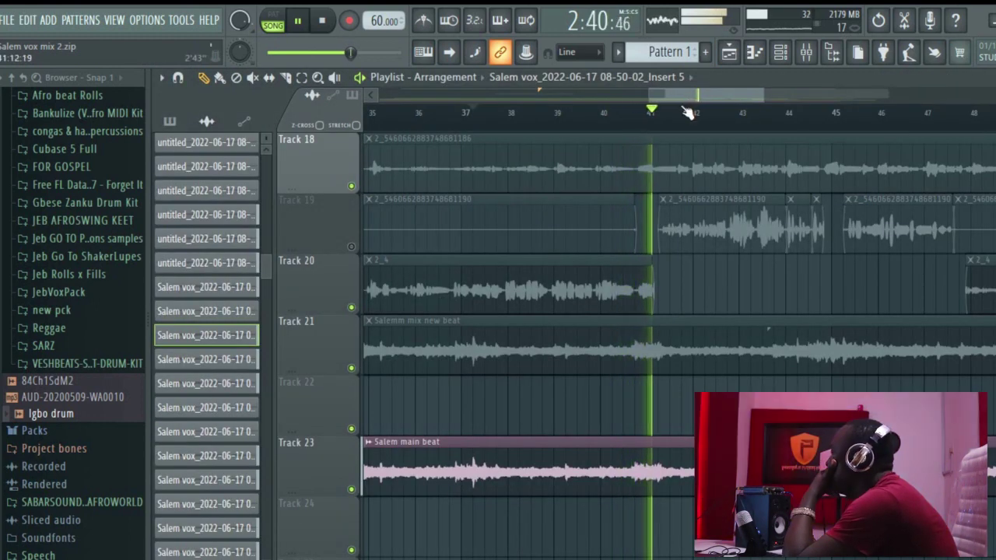
pyautogui.scroll(-5, 685, 113)
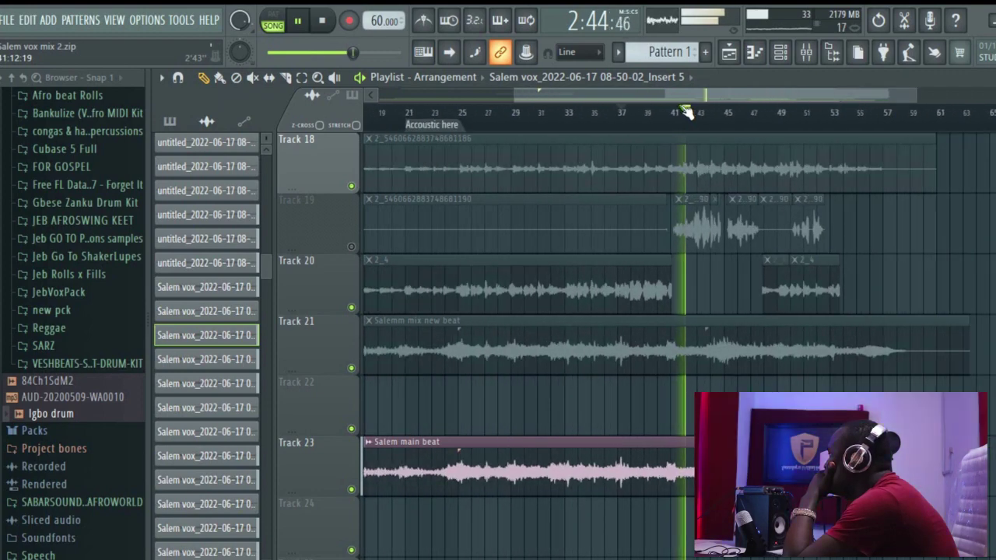
pyautogui.scroll(-3, 689, 113)
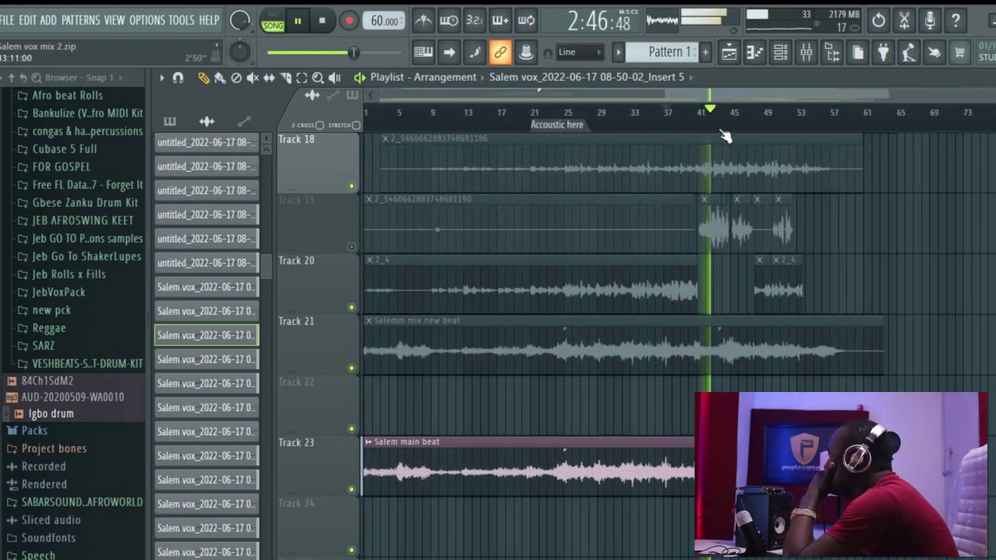
pyautogui.scroll(4, 736, 132)
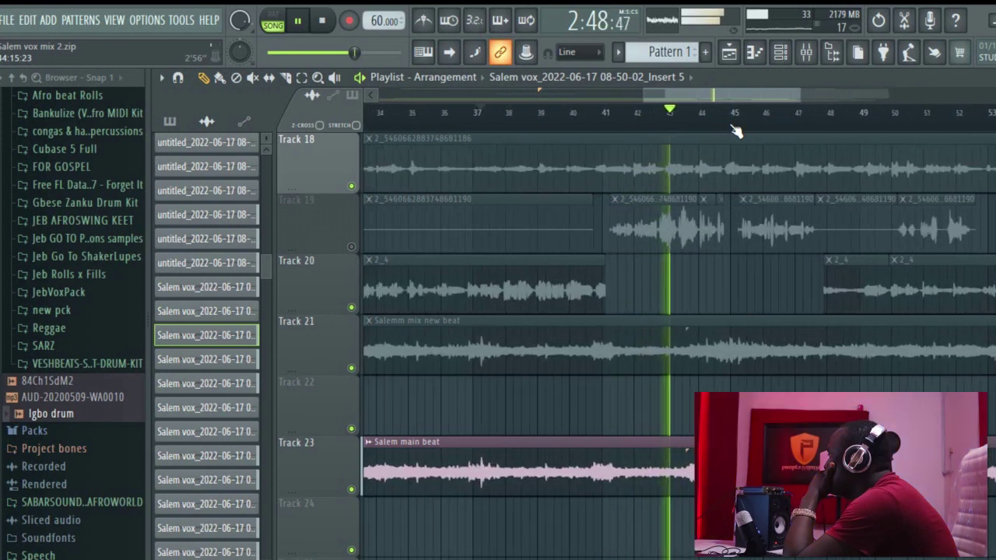
pyautogui.scroll(1, 736, 131)
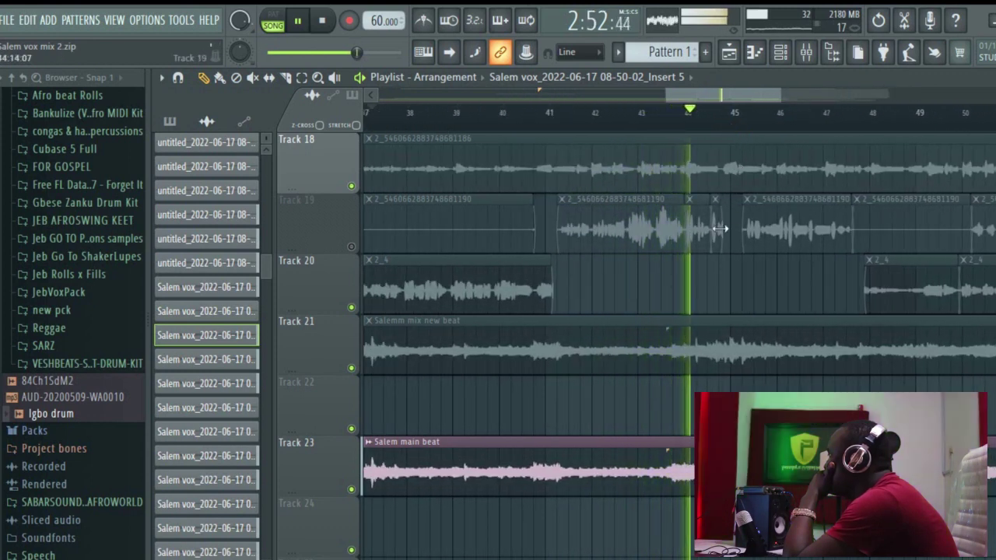
pyautogui.scroll(-3, 705, 325)
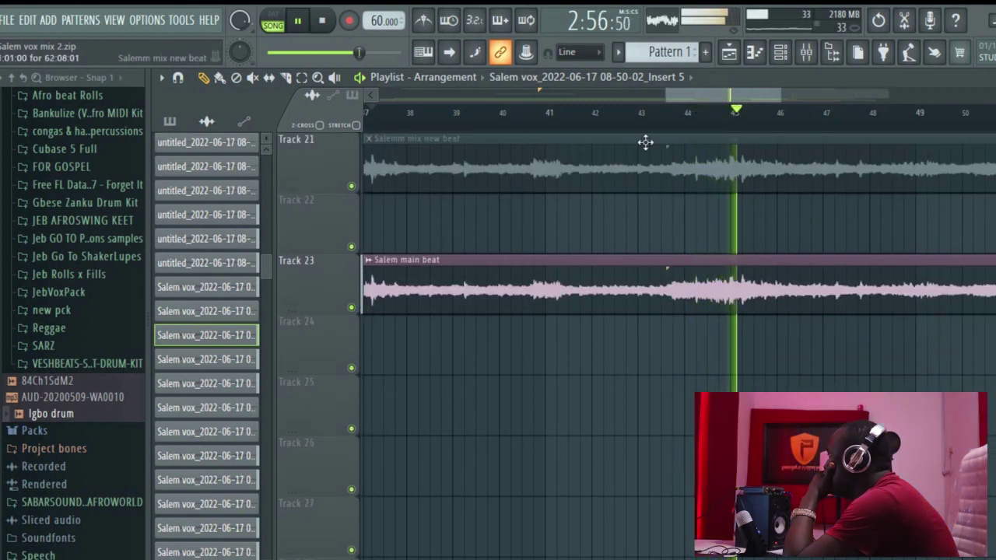
pyautogui.moveTo(720, 102); pyautogui.dragTo(751, 97)
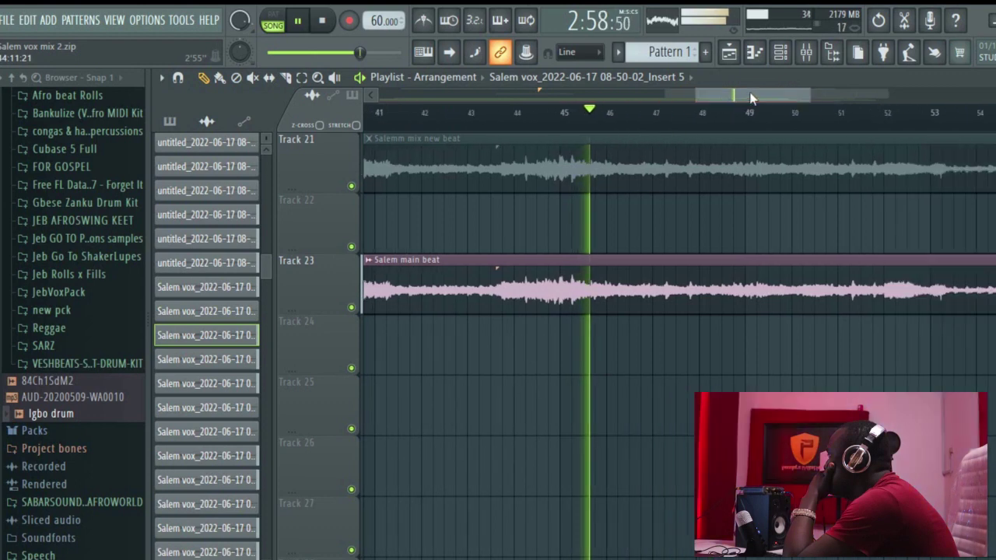
pyautogui.scroll(-3, 701, 122)
pyautogui.scroll(5, 697, 231)
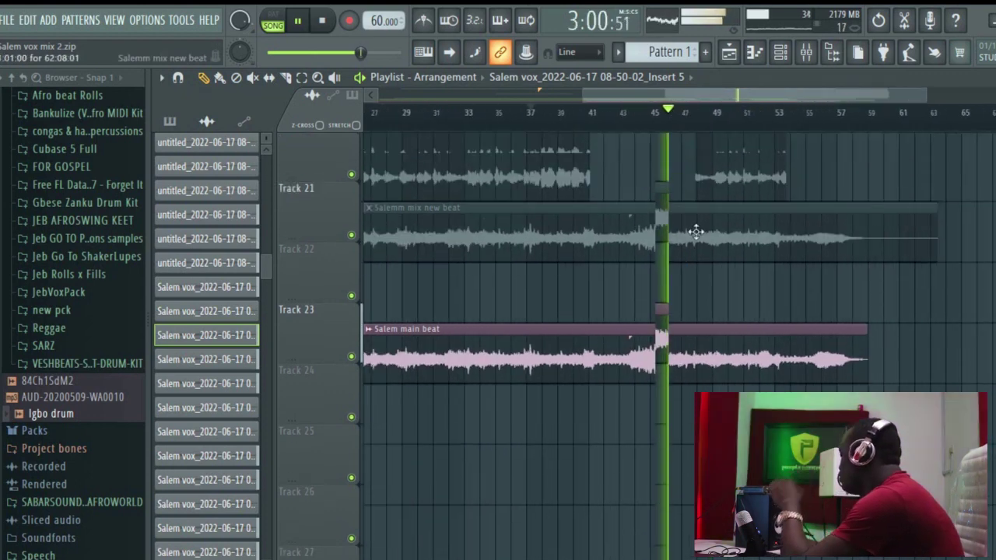
pyautogui.scroll(3, 696, 230)
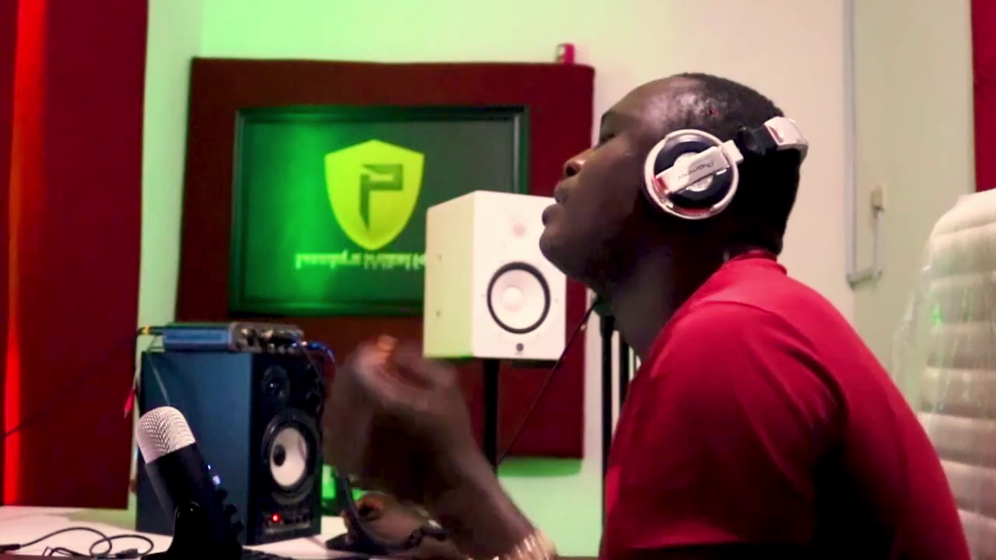